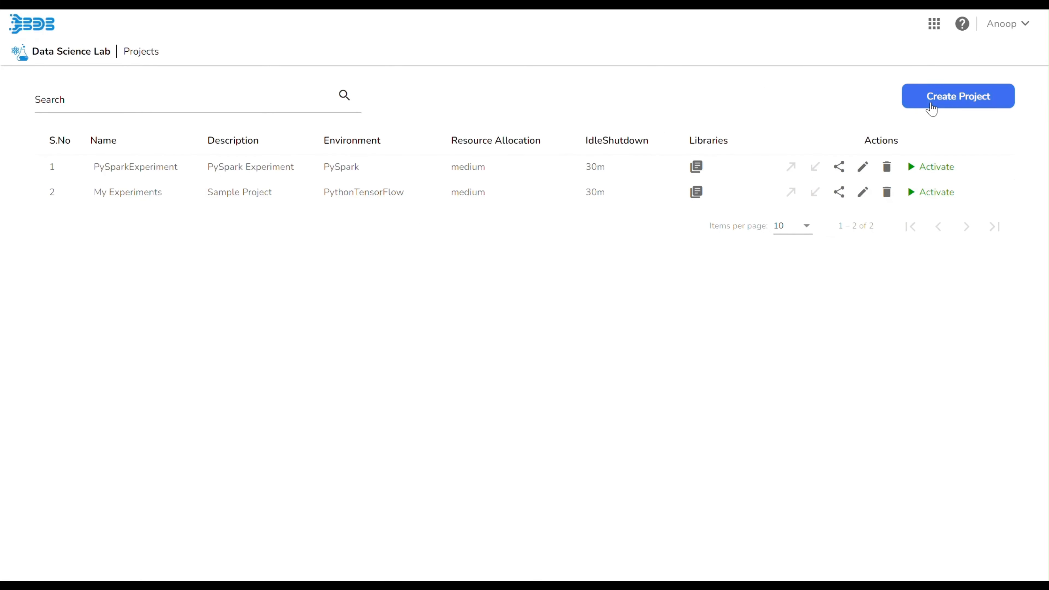
Start a new project named "Sample Project" with the description "Sample Project created for Demo.".
{"action": "left_click", "coordinate": [933, 104]}
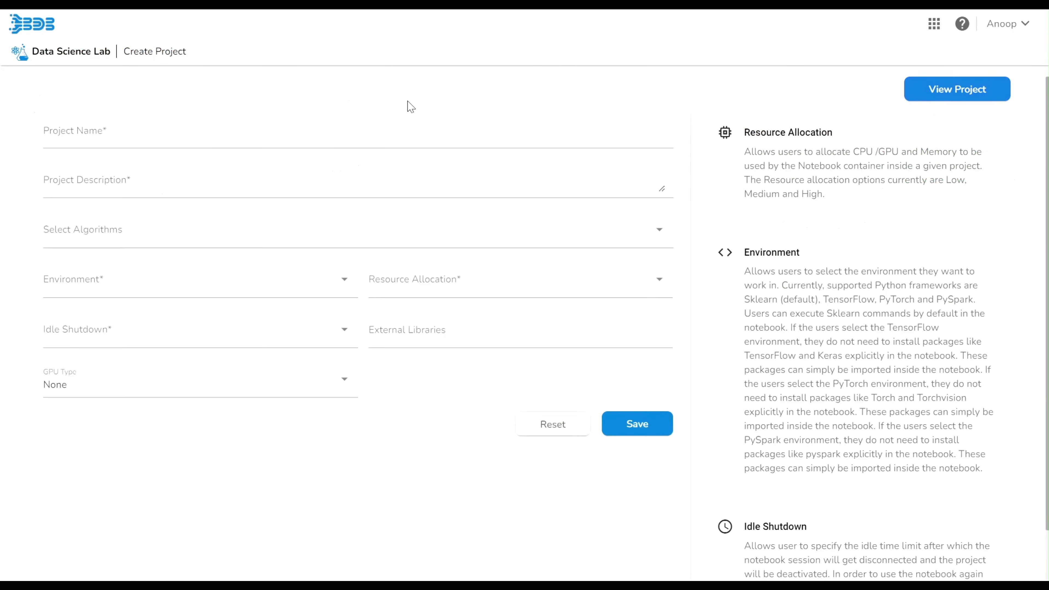
{"action": "left_click", "coordinate": [341, 133]}
{"action": "type", "text": "Sample P"}
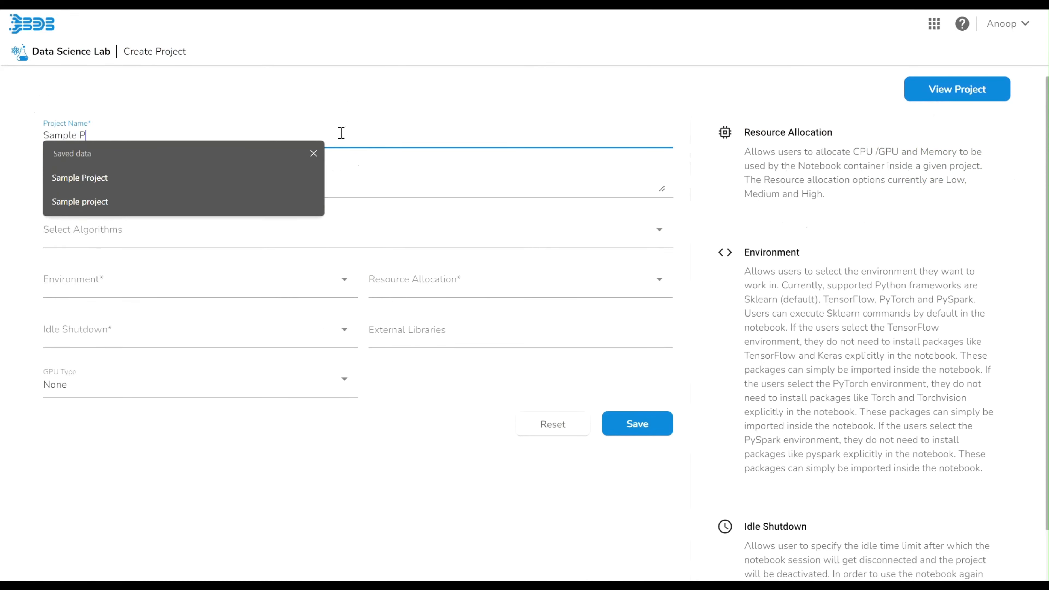
{"action": "type", "text": "roject"}
{"action": "left_click", "coordinate": [368, 191]}
{"action": "type", "text": "Sampl"}
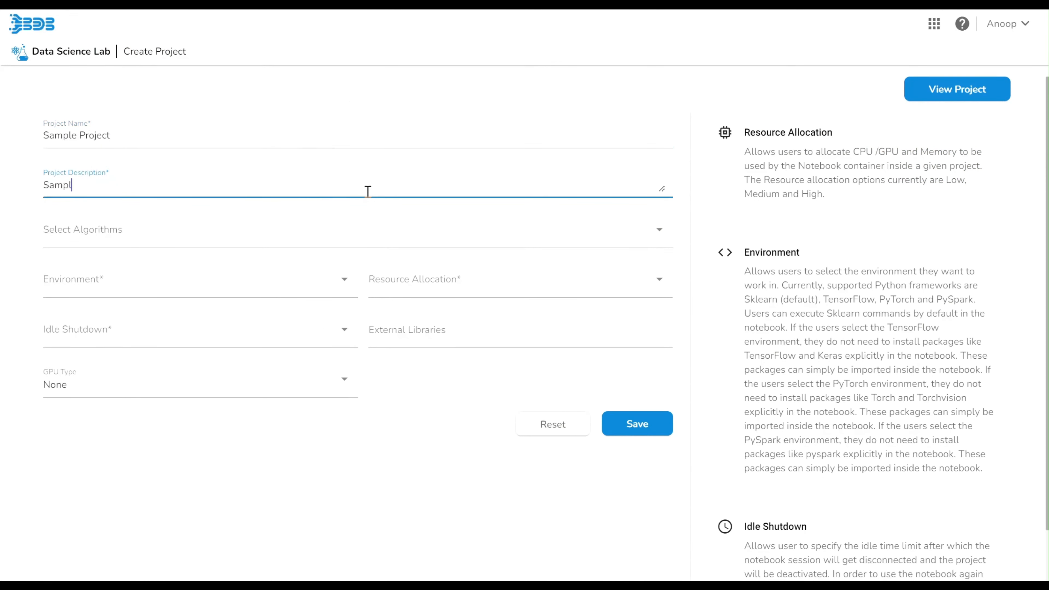
{"action": "type", "text": "e Project created for Demo."}
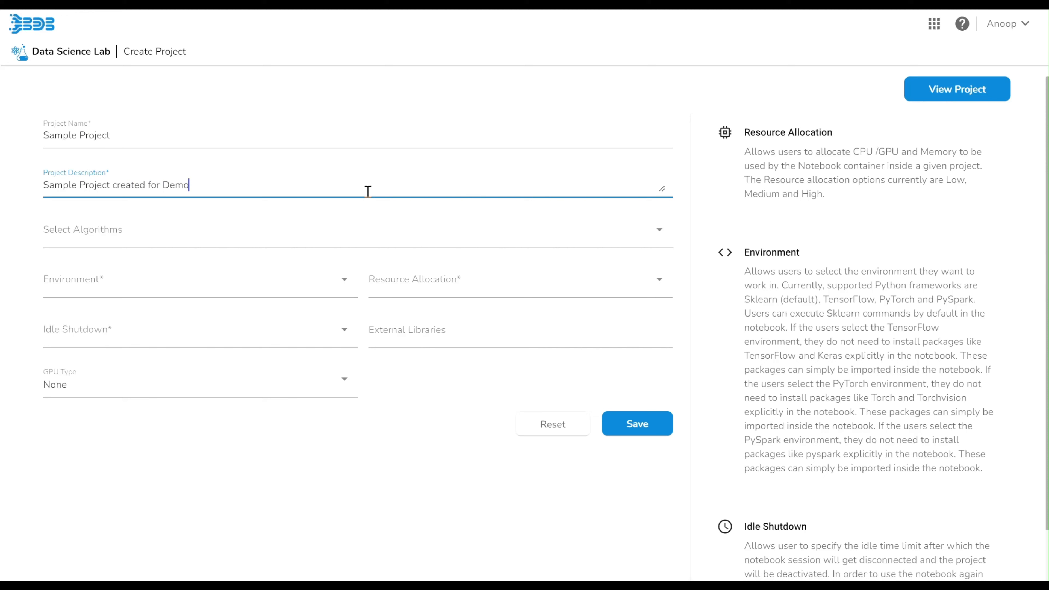
Select both Regression and Classification as the project's algorithms.
{"action": "left_click", "coordinate": [194, 238]}
{"action": "left_click", "coordinate": [33, 285]}
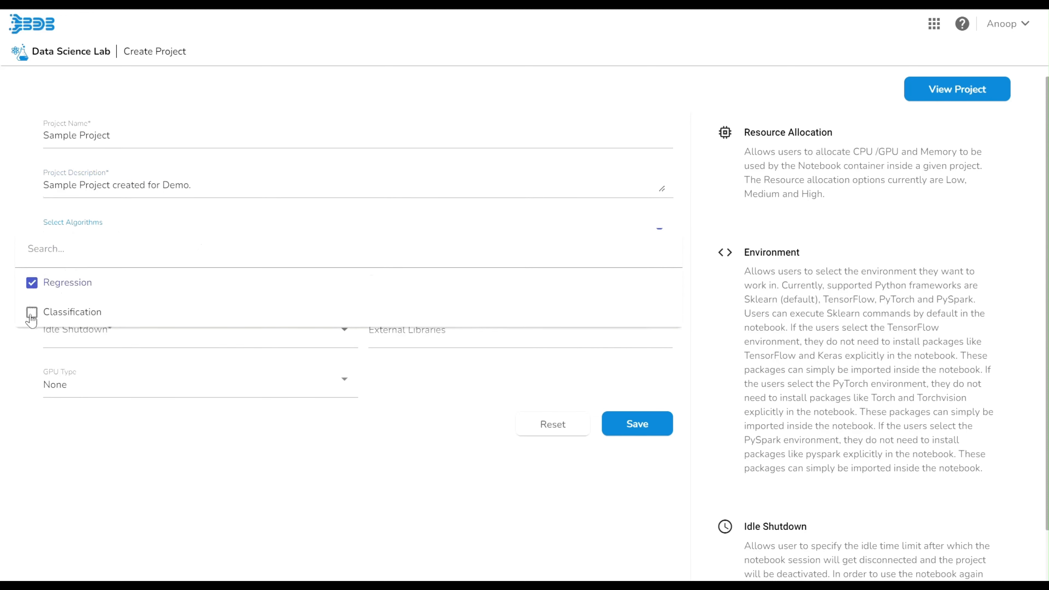
{"action": "left_click", "coordinate": [32, 313]}
{"action": "left_click", "coordinate": [157, 454]}
Set the project's environment to PythonTensorFlow, resource allocation to medium and idle shutdown to 1h.
{"action": "left_click", "coordinate": [163, 288]}
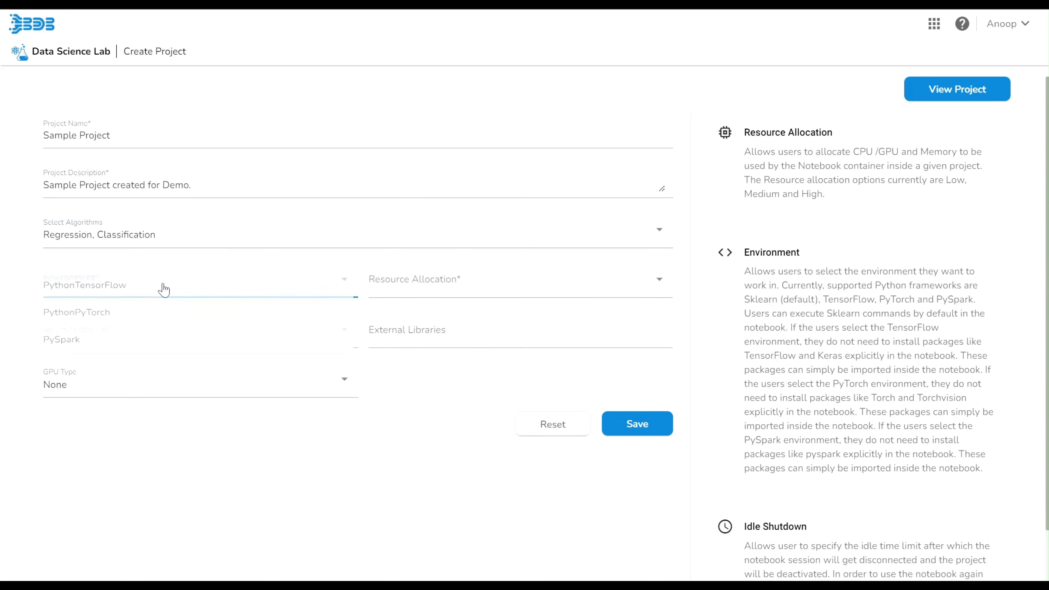
{"action": "left_click", "coordinate": [113, 297]}
{"action": "left_click", "coordinate": [431, 294]}
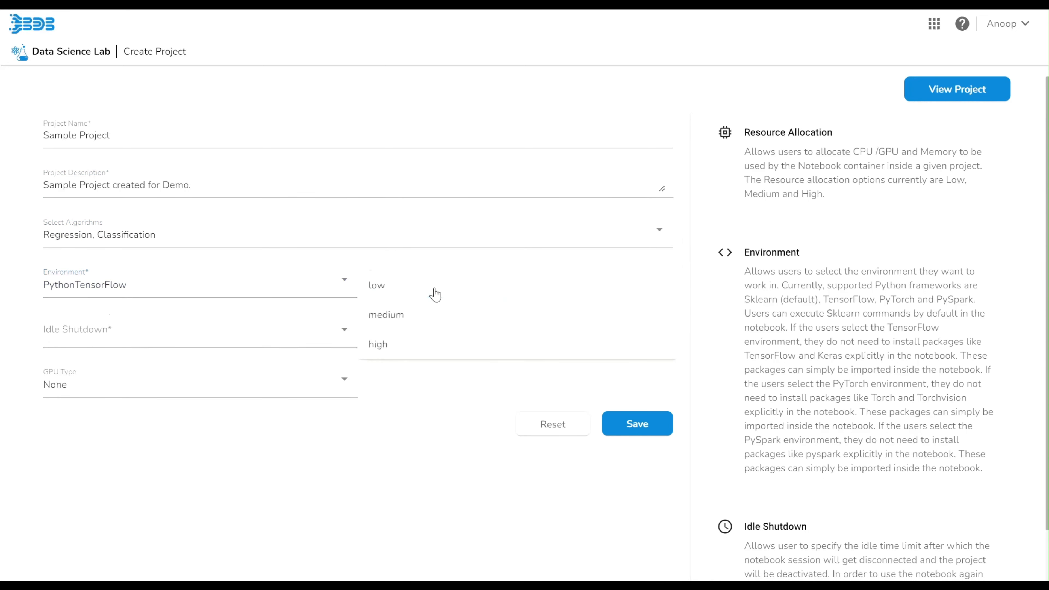
{"action": "left_click", "coordinate": [404, 319]}
{"action": "left_click", "coordinate": [330, 335]}
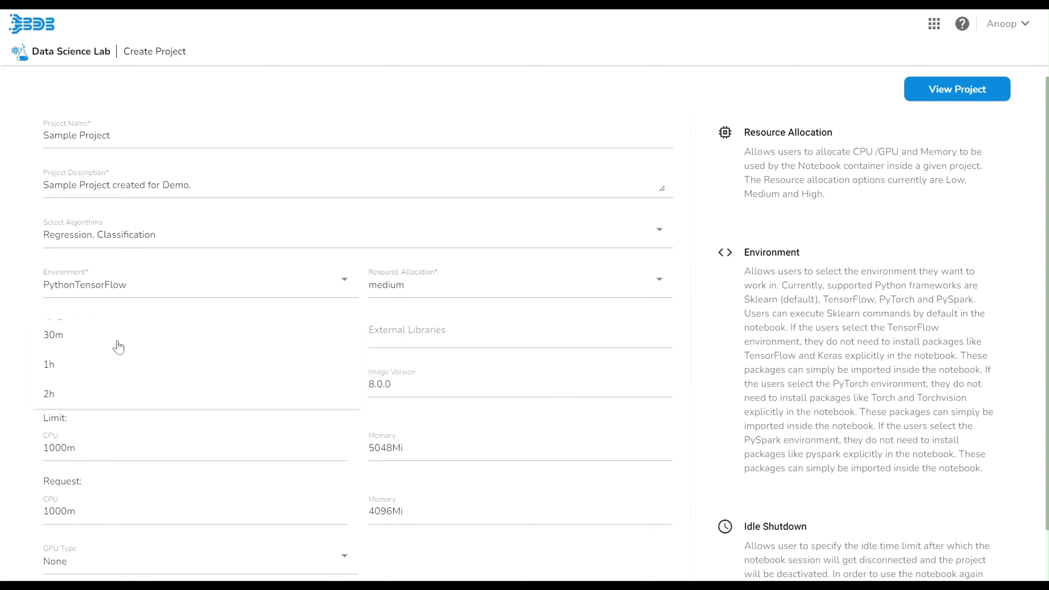
{"action": "left_click", "coordinate": [105, 366]}
Choose None as the GPU type, leaving external libraries empty, and save the new project.
{"action": "scroll", "coordinate": [483, 410], "scroll_direction": "down", "scroll_amount": 1}
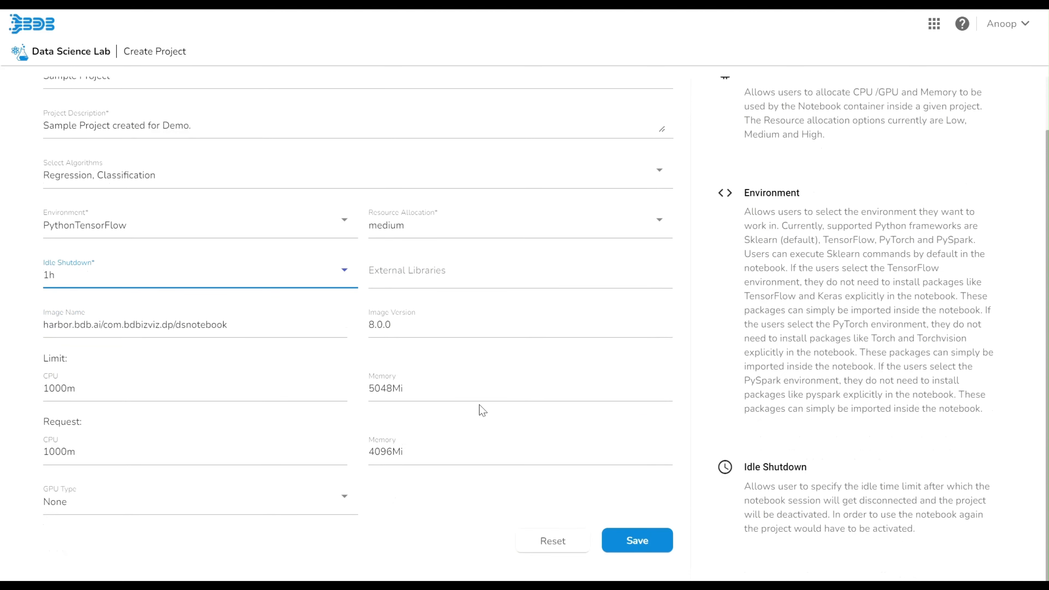
{"action": "left_click", "coordinate": [433, 271]}
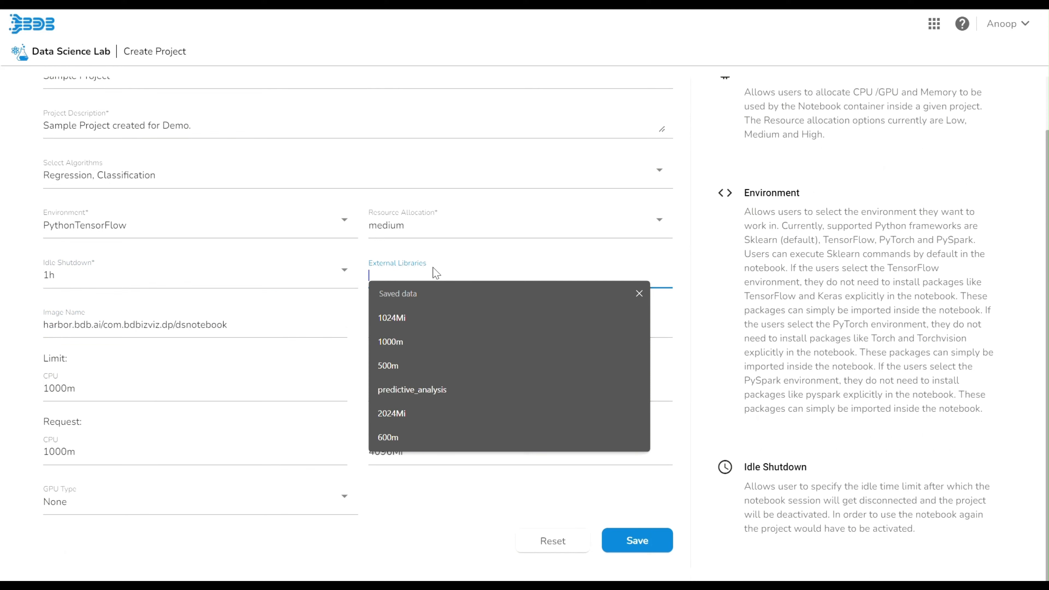
{"action": "left_click", "coordinate": [450, 504]}
{"action": "left_click", "coordinate": [333, 498]}
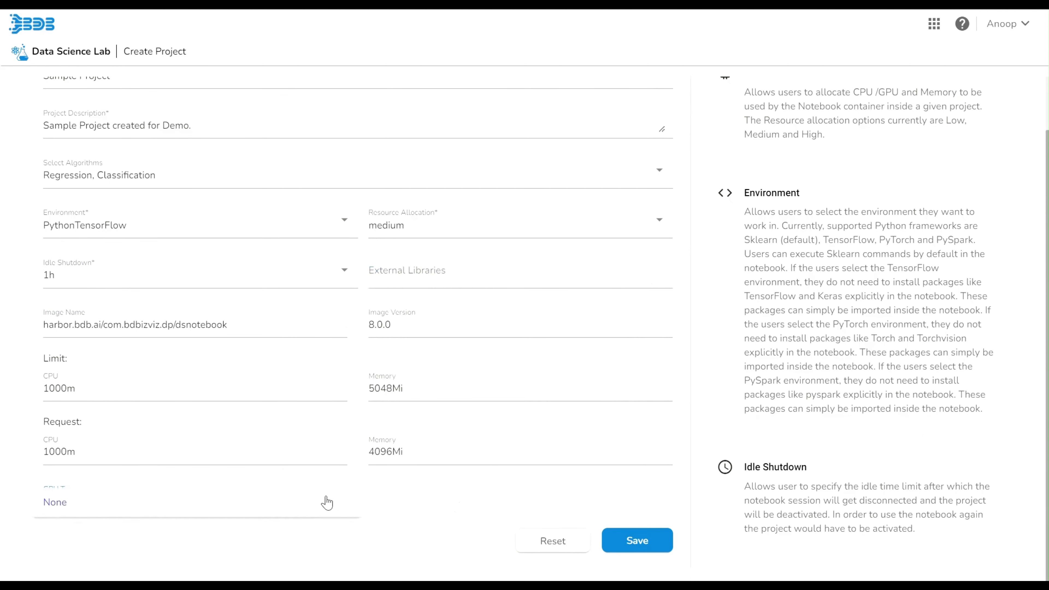
{"action": "left_click", "coordinate": [203, 498]}
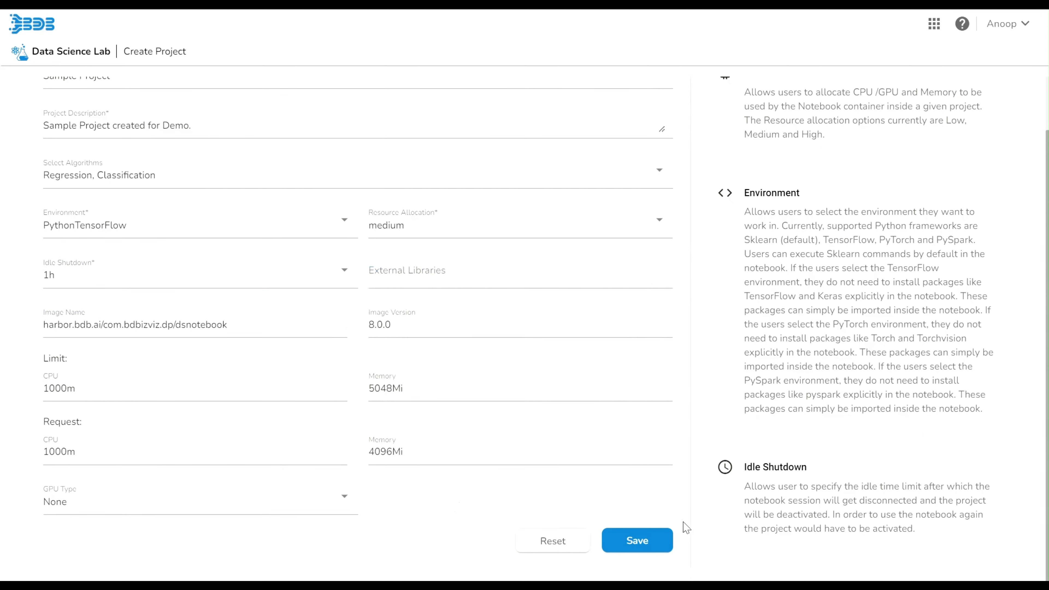
{"action": "left_click", "coordinate": [653, 548]}
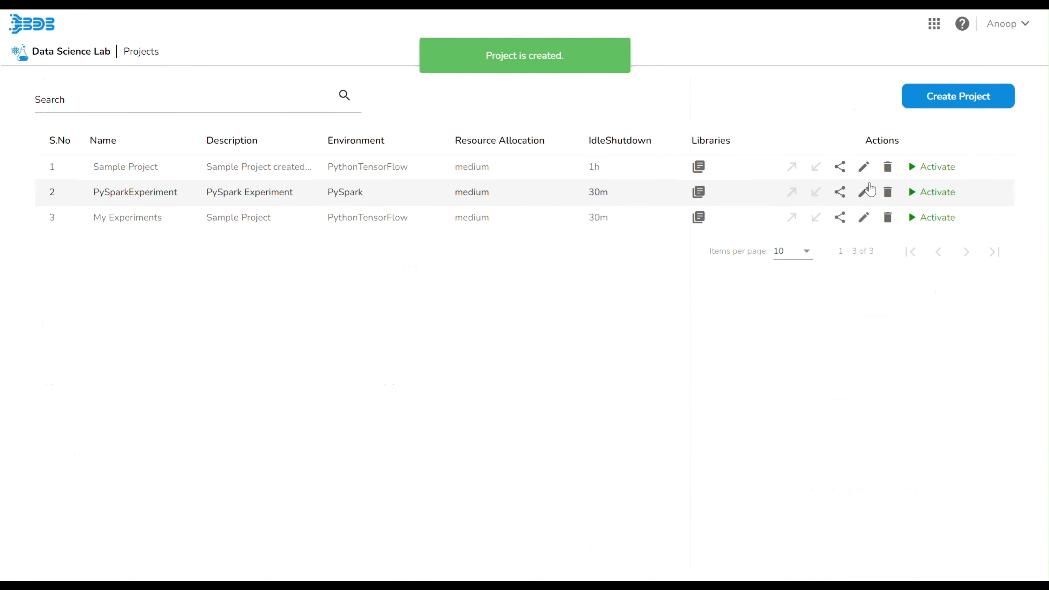
Activate Sample Project in the project list and open it.
{"action": "left_click", "coordinate": [944, 174]}
{"action": "left_click", "coordinate": [578, 359]}
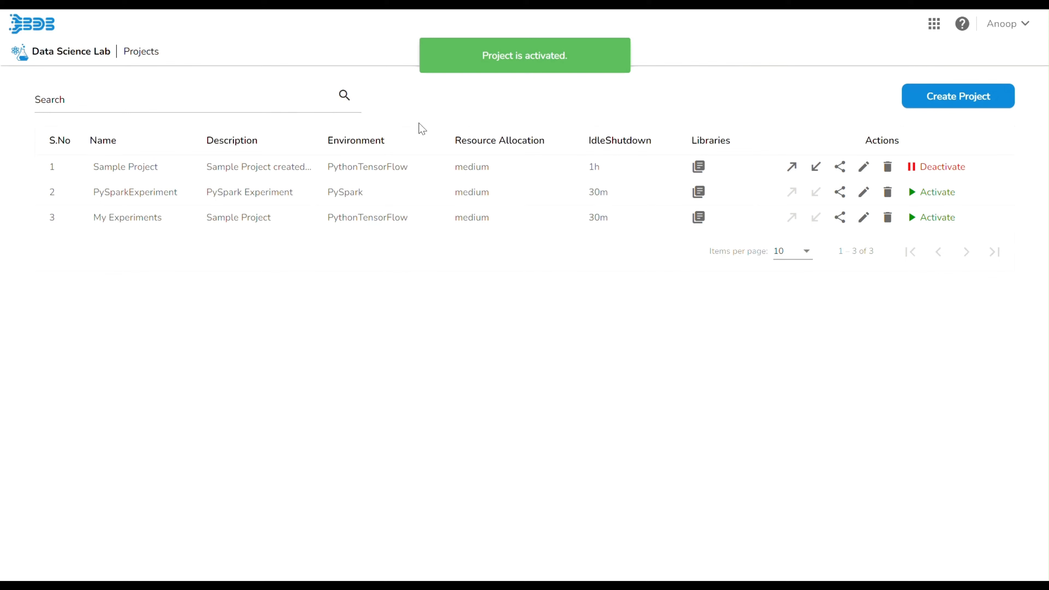
{"action": "left_click", "coordinate": [395, 167]}
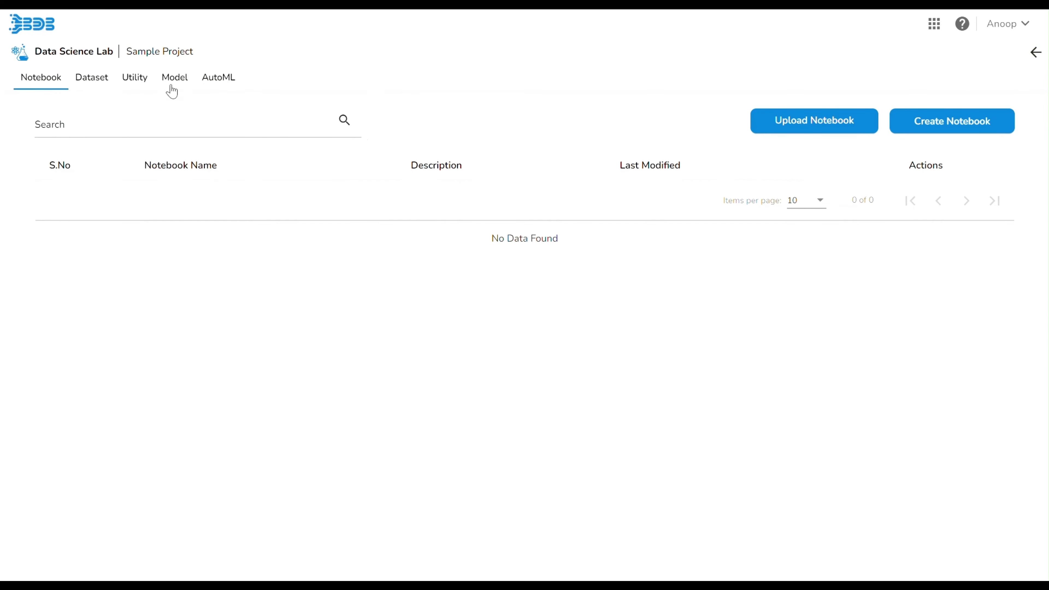
Add the HiringData dataset from the Data Sandbox source to Sample Project.
{"action": "left_click", "coordinate": [97, 80]}
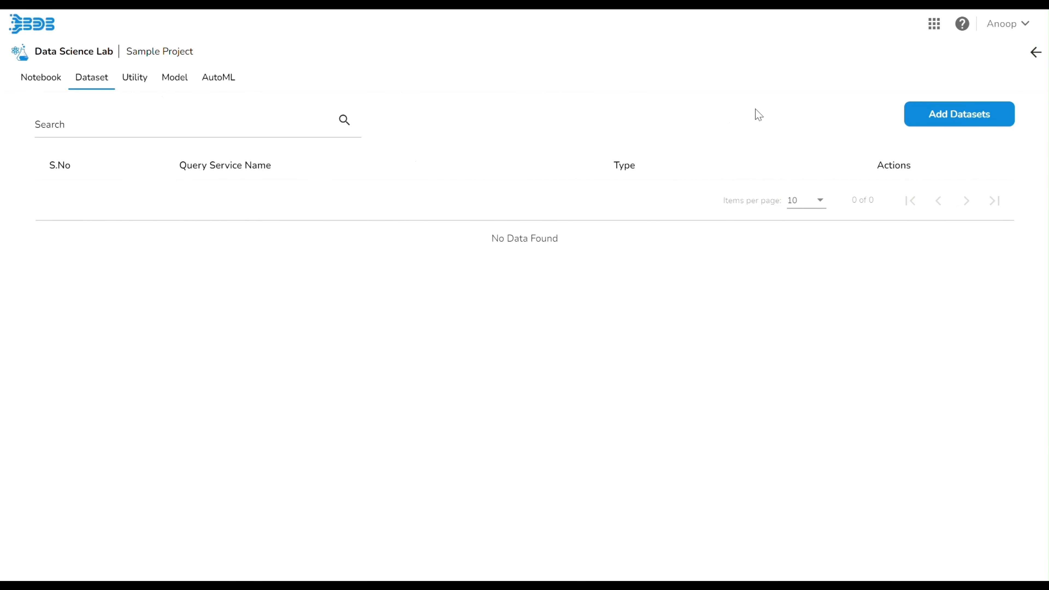
{"action": "left_click", "coordinate": [969, 115]}
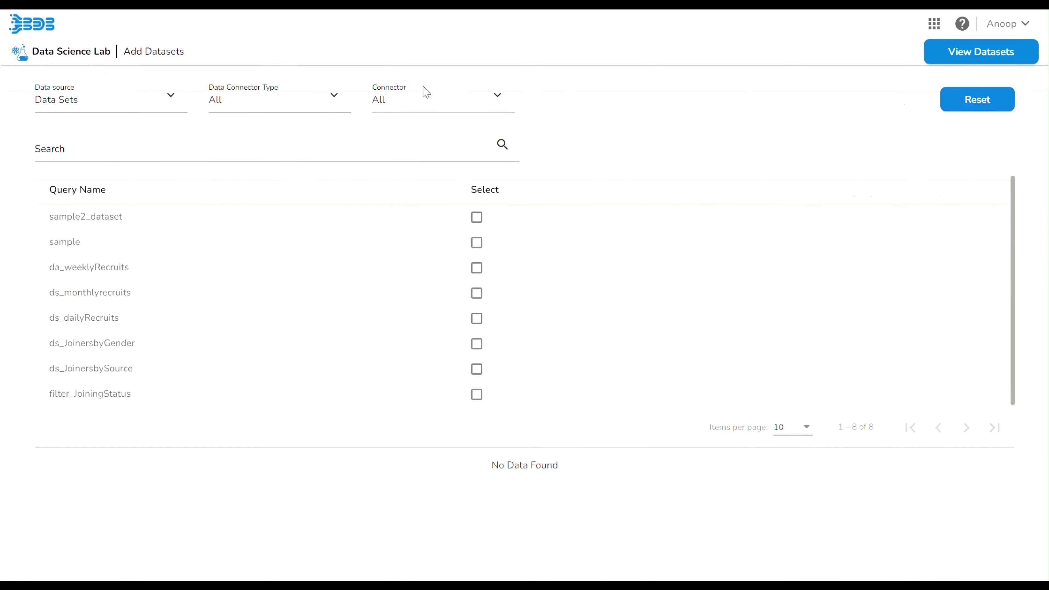
{"action": "left_click", "coordinate": [165, 103]}
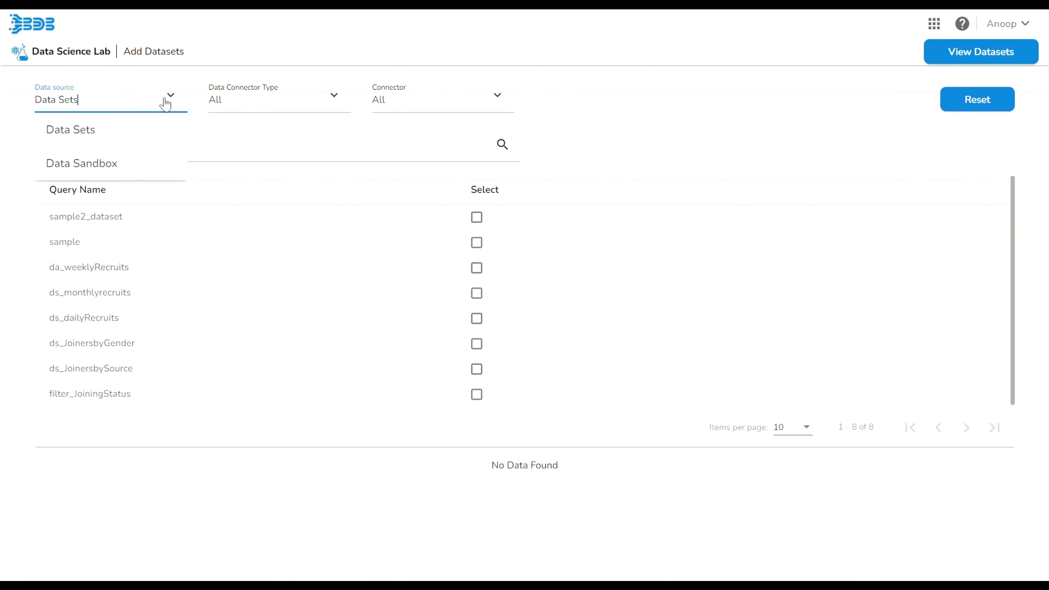
{"action": "left_click", "coordinate": [116, 163]}
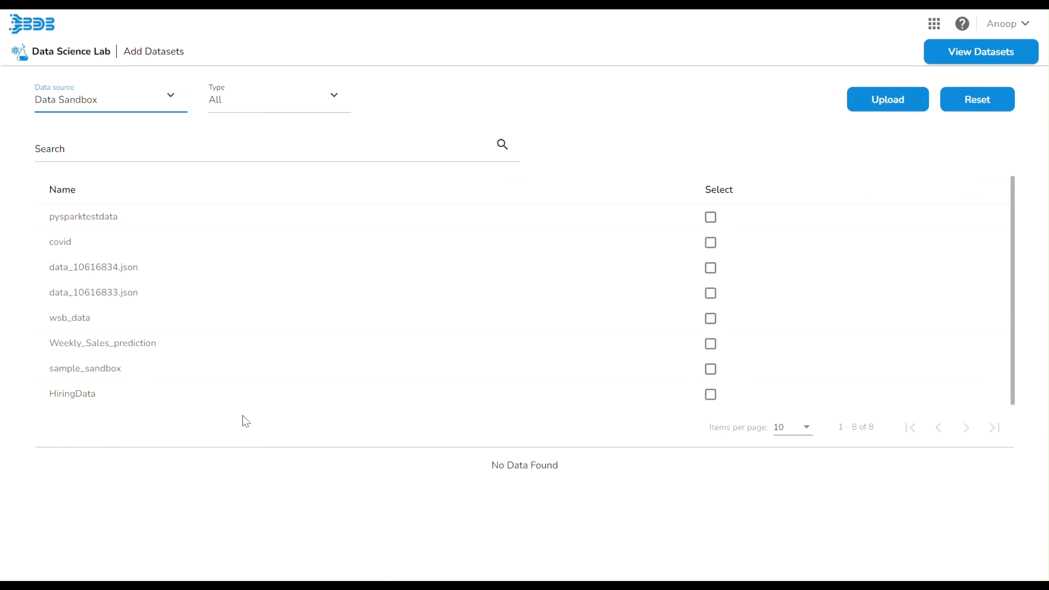
{"action": "left_click", "coordinate": [710, 395]}
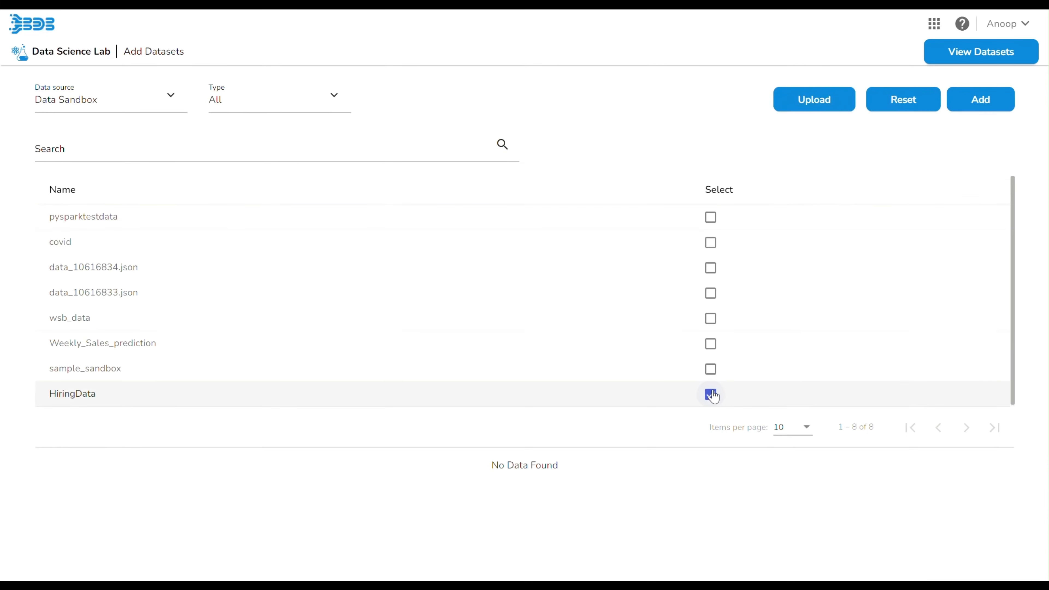
{"action": "left_click", "coordinate": [989, 110]}
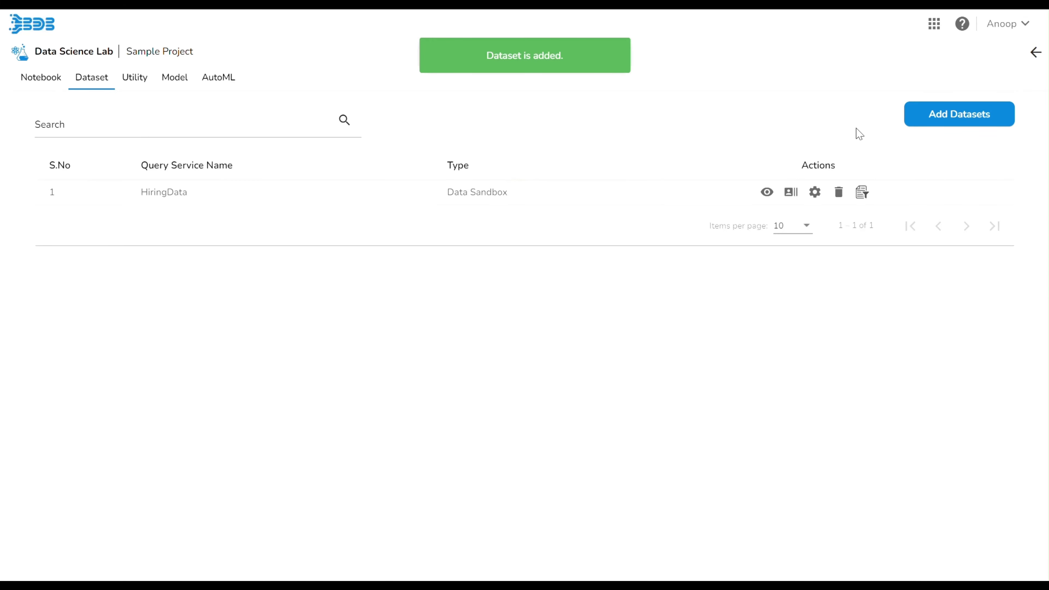
View the upload form for new Data Sandbox files, then return to the project's dataset list without uploading.
{"action": "left_click", "coordinate": [927, 128]}
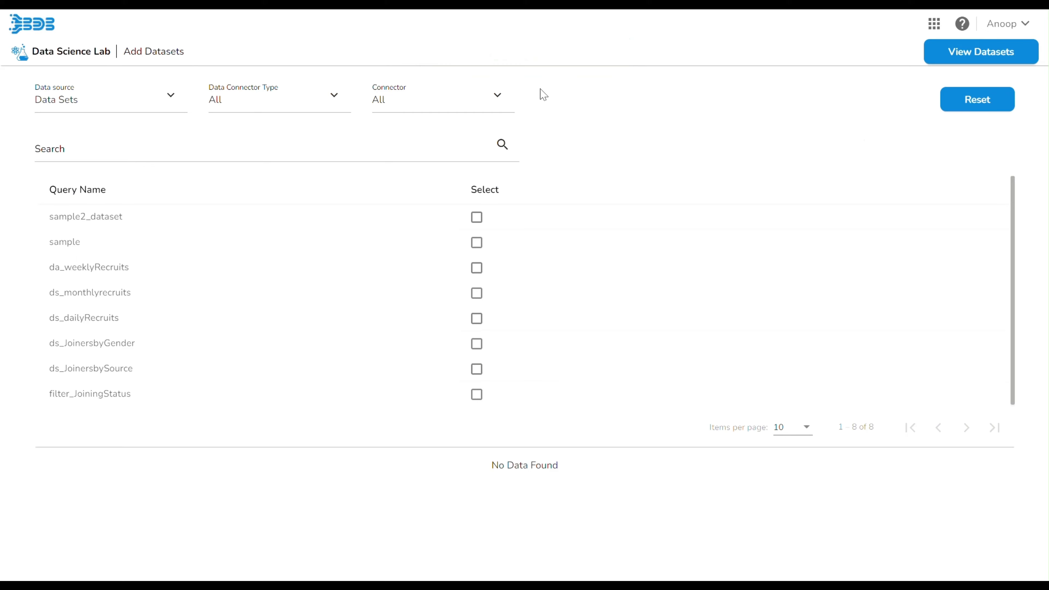
{"action": "left_click", "coordinate": [159, 99]}
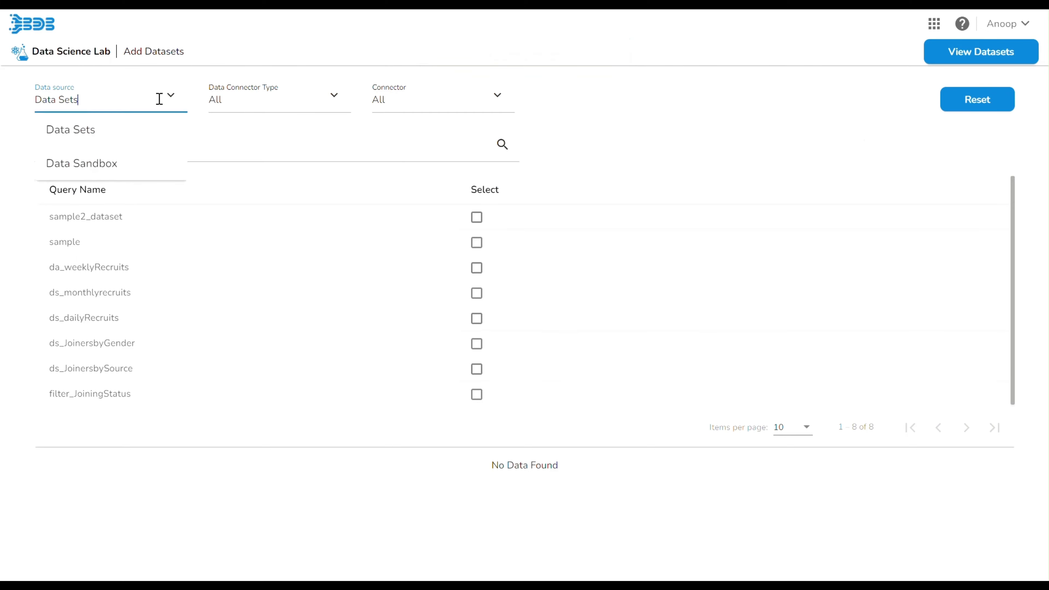
{"action": "left_click", "coordinate": [119, 162]}
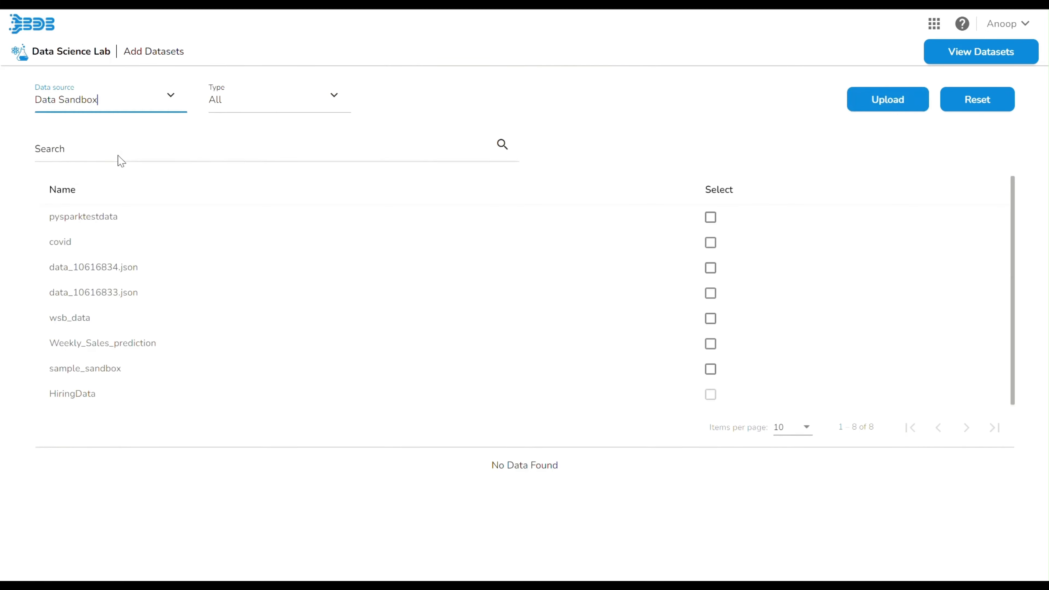
{"action": "left_click", "coordinate": [878, 107]}
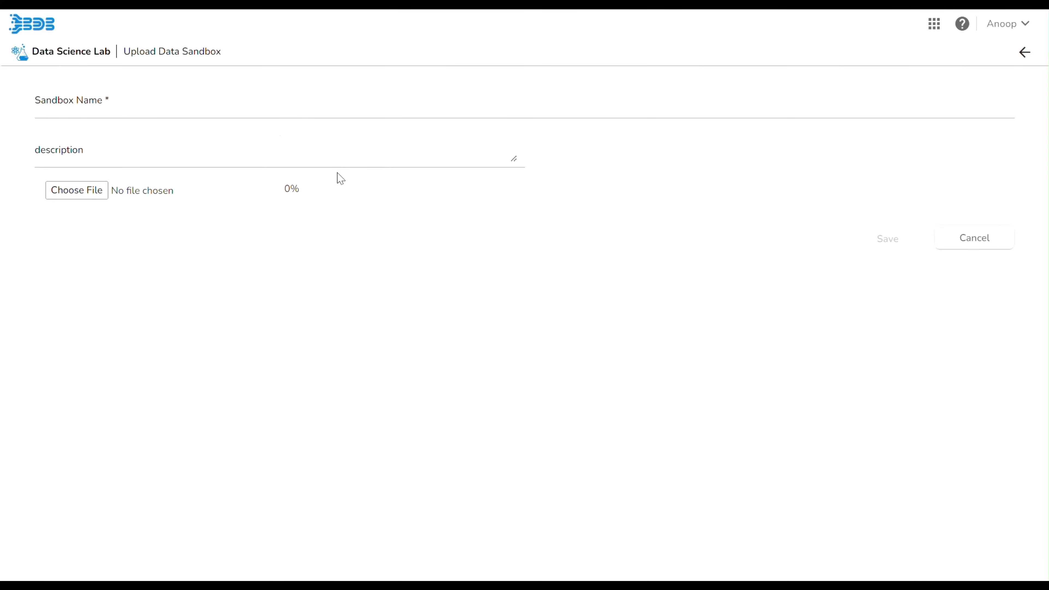
{"action": "left_click", "coordinate": [978, 246]}
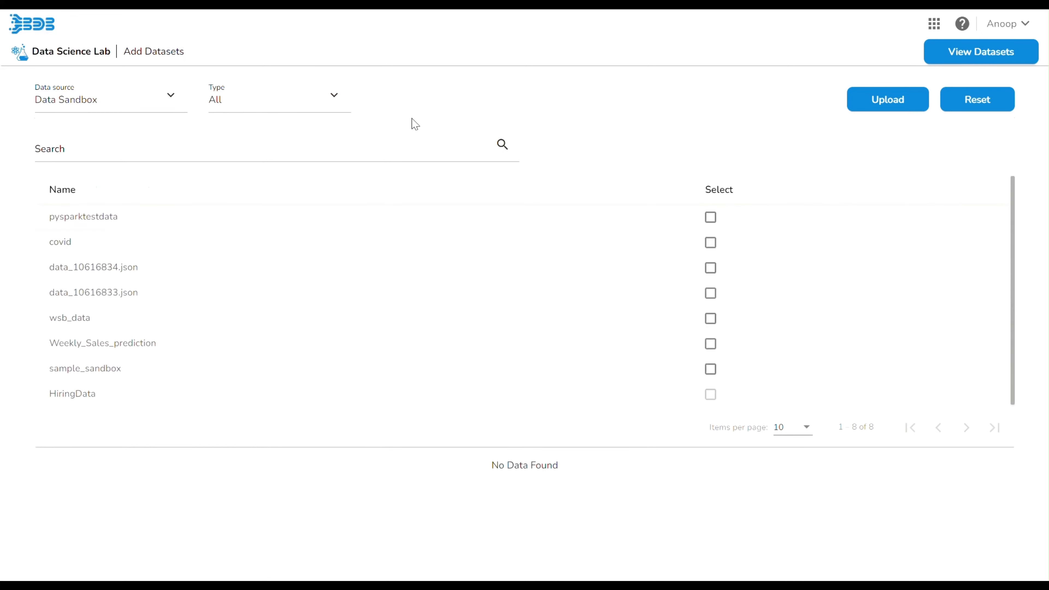
{"action": "left_click", "coordinate": [995, 51]}
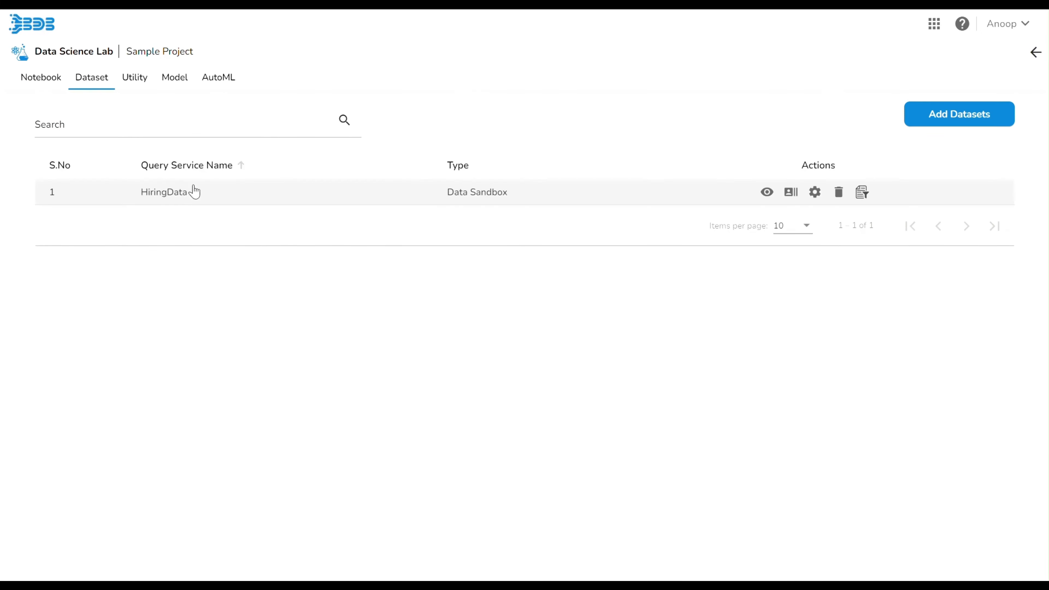
Preview the HiringData records across all columns and close the preview.
{"action": "left_click", "coordinate": [768, 197]}
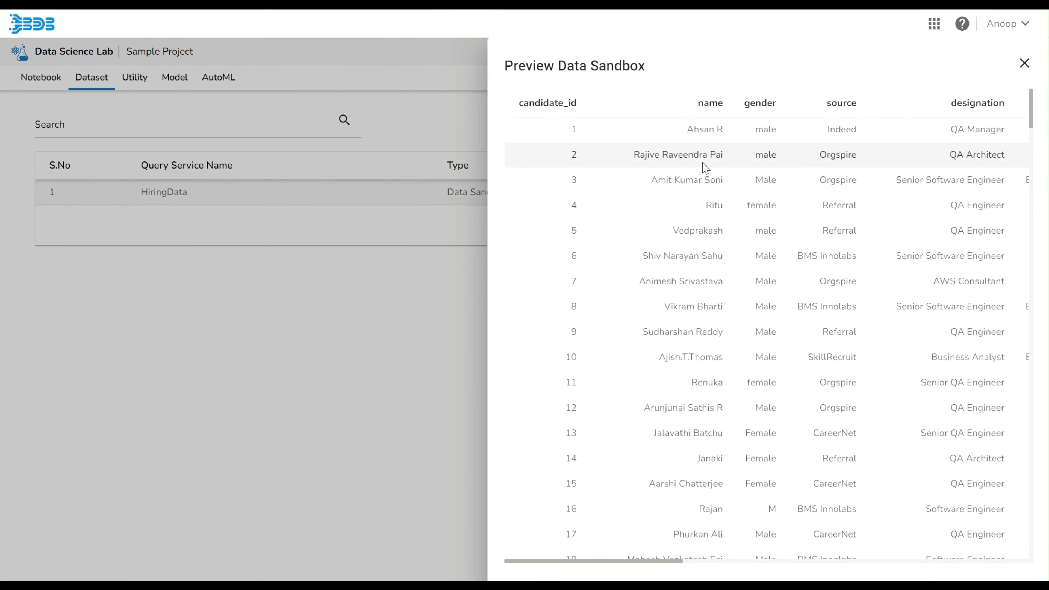
{"action": "scroll", "coordinate": [704, 166], "scroll_direction": "right", "scroll_amount": 10}
{"action": "scroll", "coordinate": [704, 165], "scroll_direction": "right", "scroll_amount": 10}
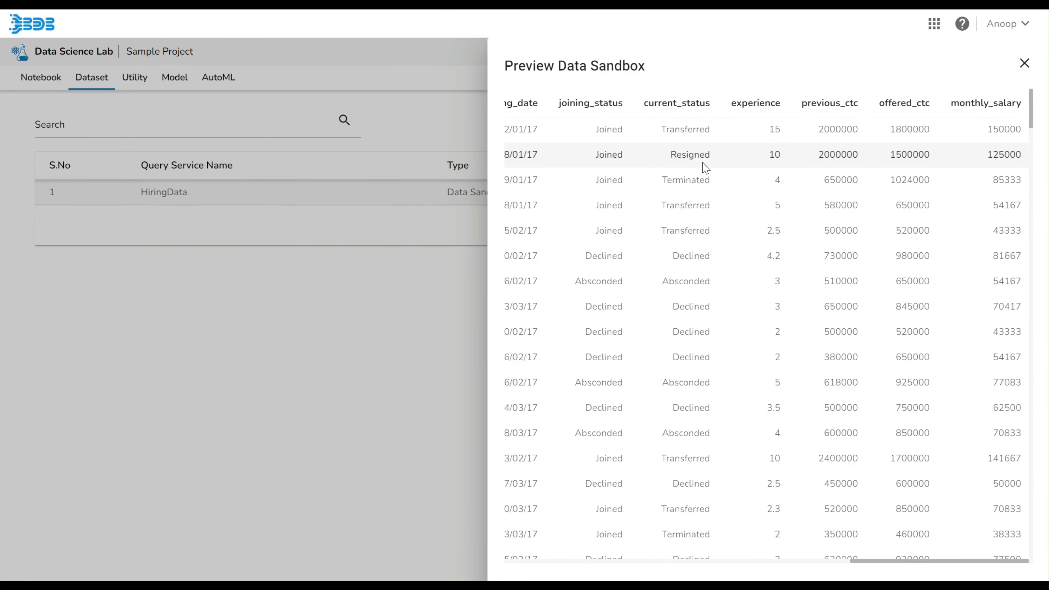
{"action": "scroll", "coordinate": [705, 165], "scroll_direction": "left", "scroll_amount": 20}
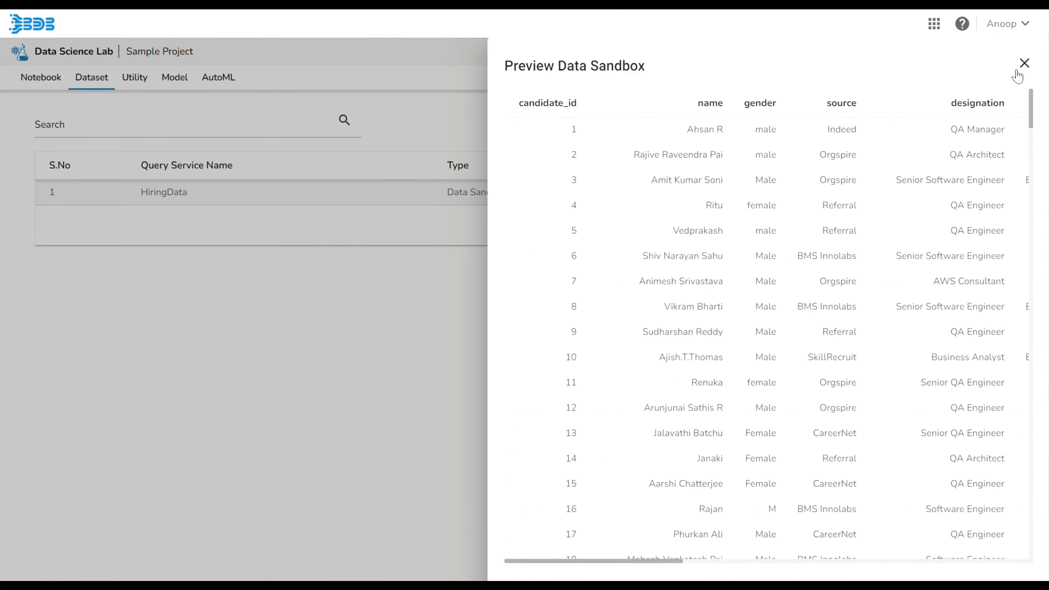
{"action": "left_click", "coordinate": [1024, 63]}
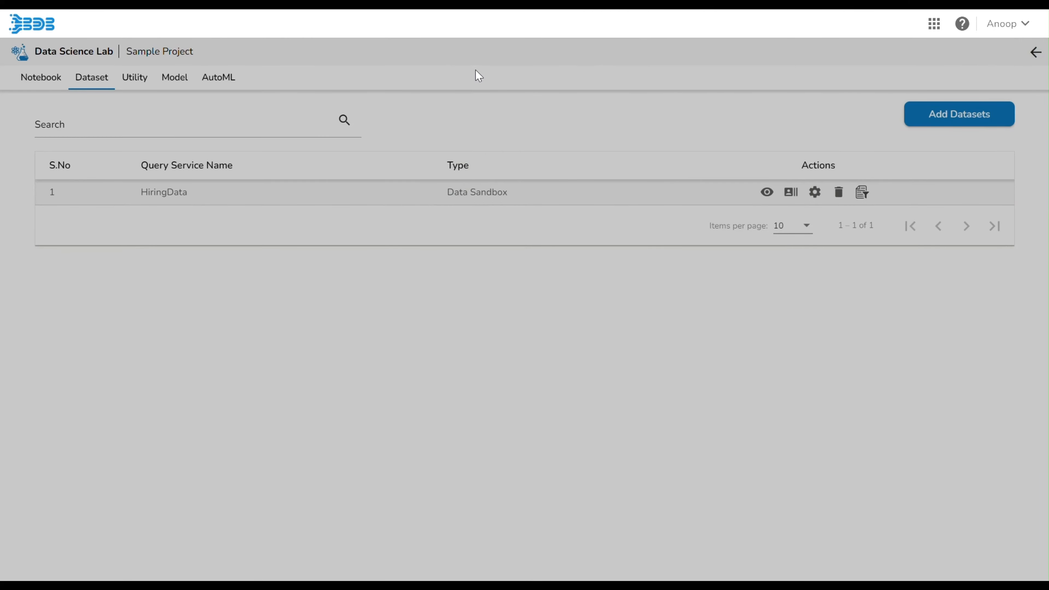
{"action": "left_click", "coordinate": [475, 70]}
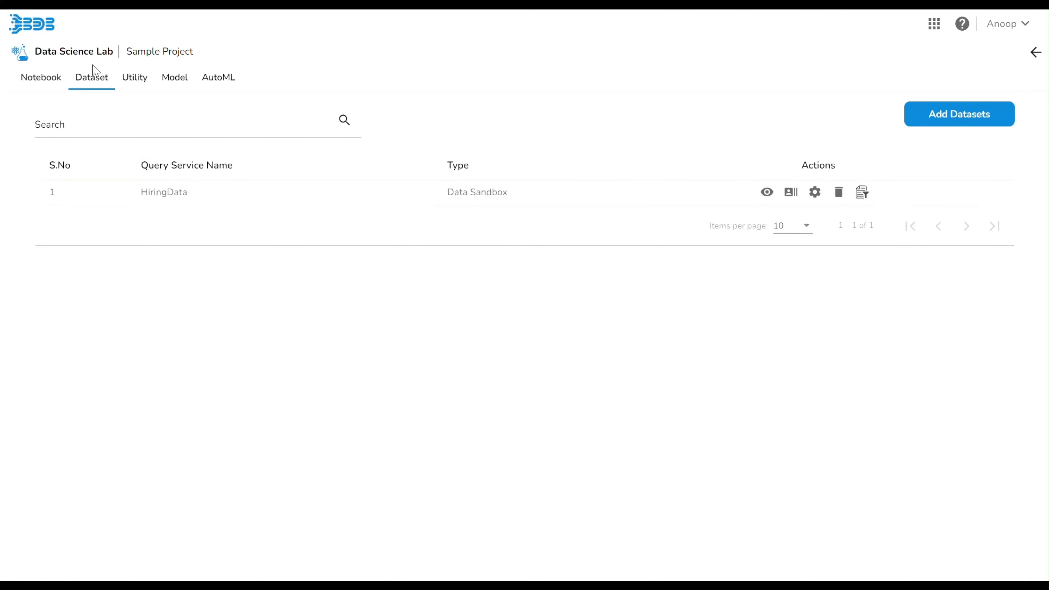
Create a new notebook in Sample Project and place the cursor in its first code cell.
{"action": "left_click", "coordinate": [38, 80]}
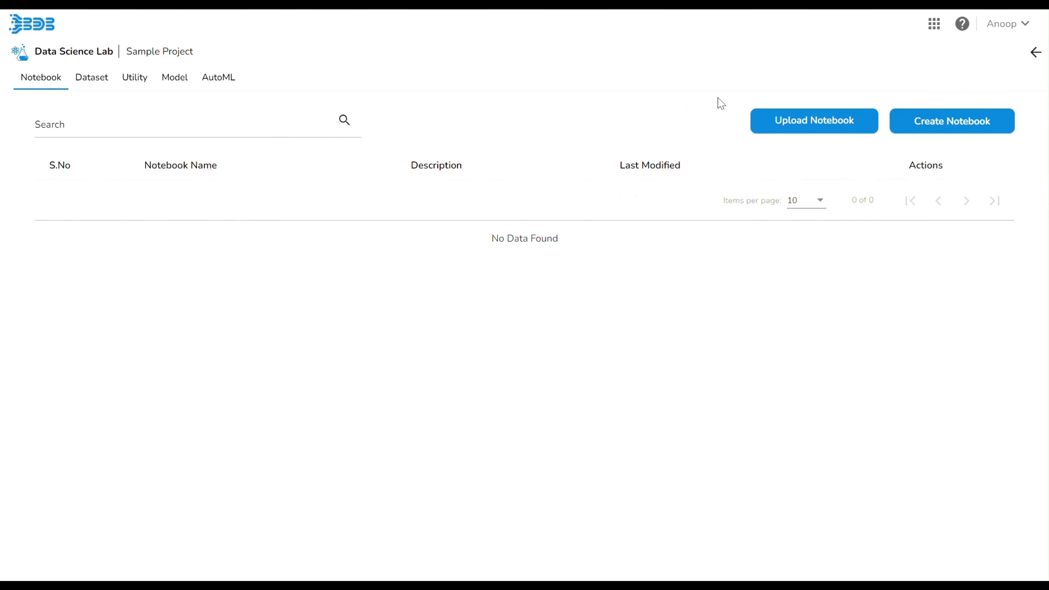
{"action": "left_click", "coordinate": [952, 124]}
{"action": "left_click", "coordinate": [295, 124]}
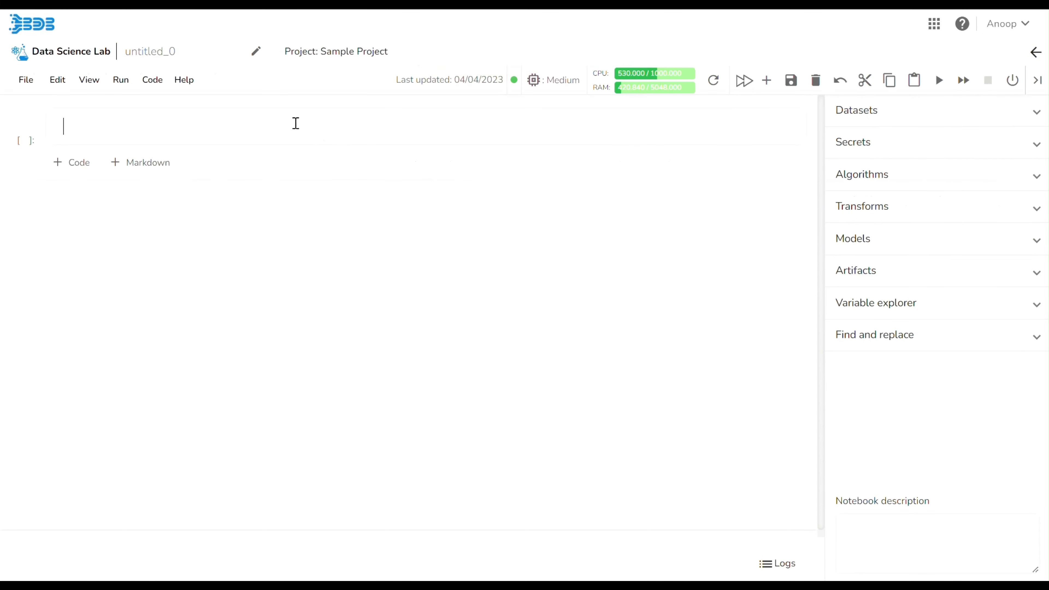
Load the HiringData dataset into the first code cell, add a line displaying df_HiringData, and run the cell.
{"action": "left_click", "coordinate": [874, 114]}
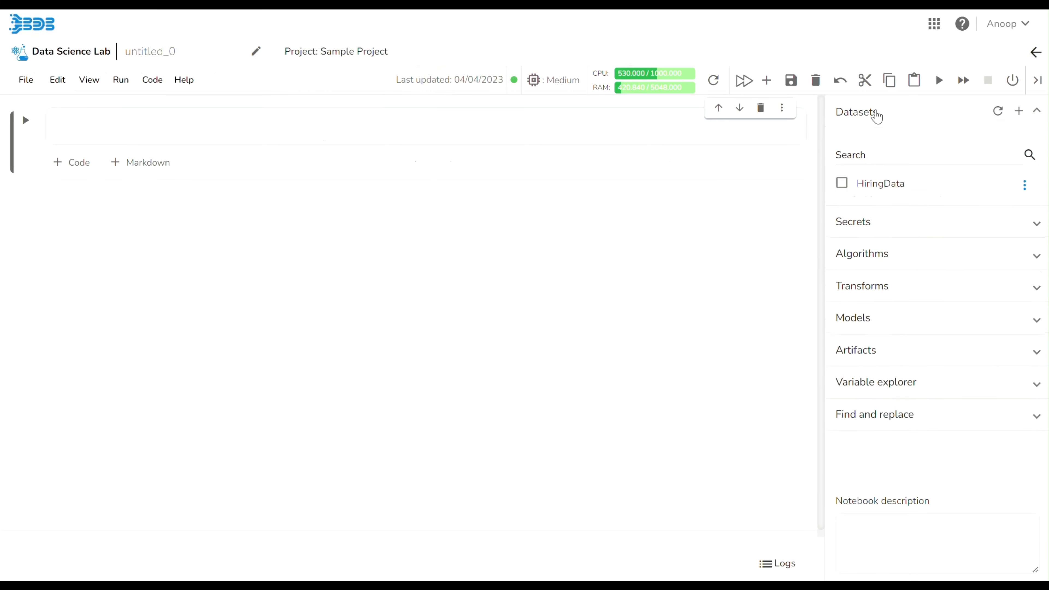
{"action": "left_click", "coordinate": [842, 184]}
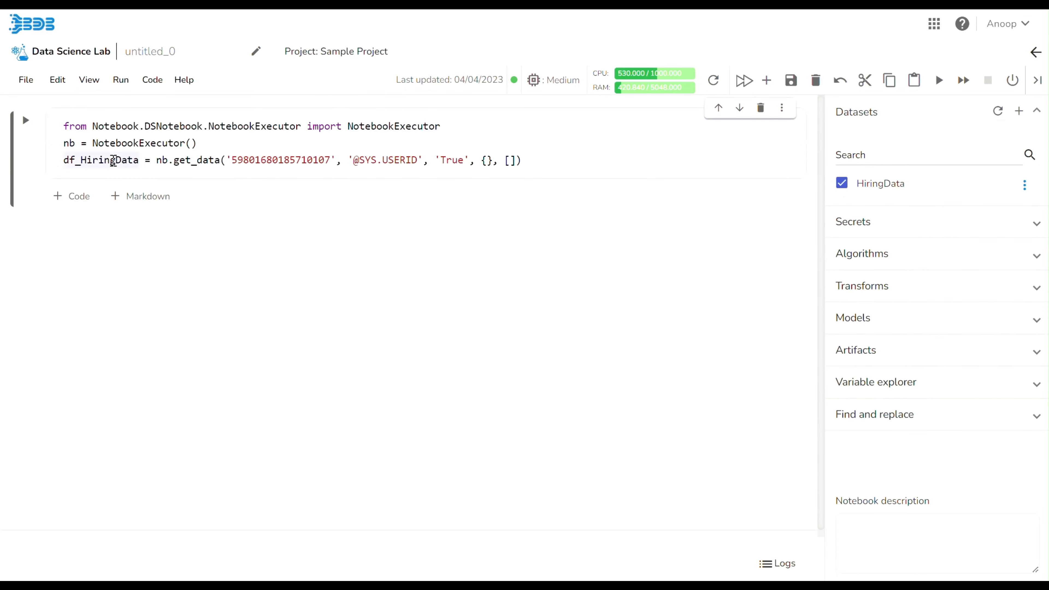
{"action": "key", "text": "Return"}
{"action": "type", "text": "df_HiringData"}
{"action": "key", "text": "shift+Return"}
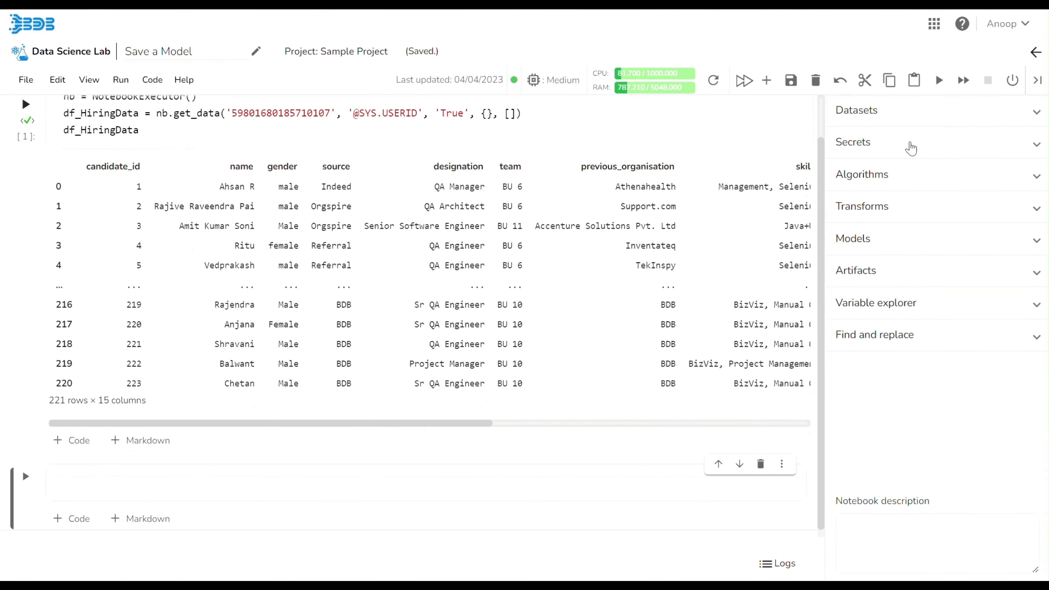
Insert the Naive Bayes classification algorithm code into the empty cell and review the generated code.
{"action": "left_click", "coordinate": [889, 179]}
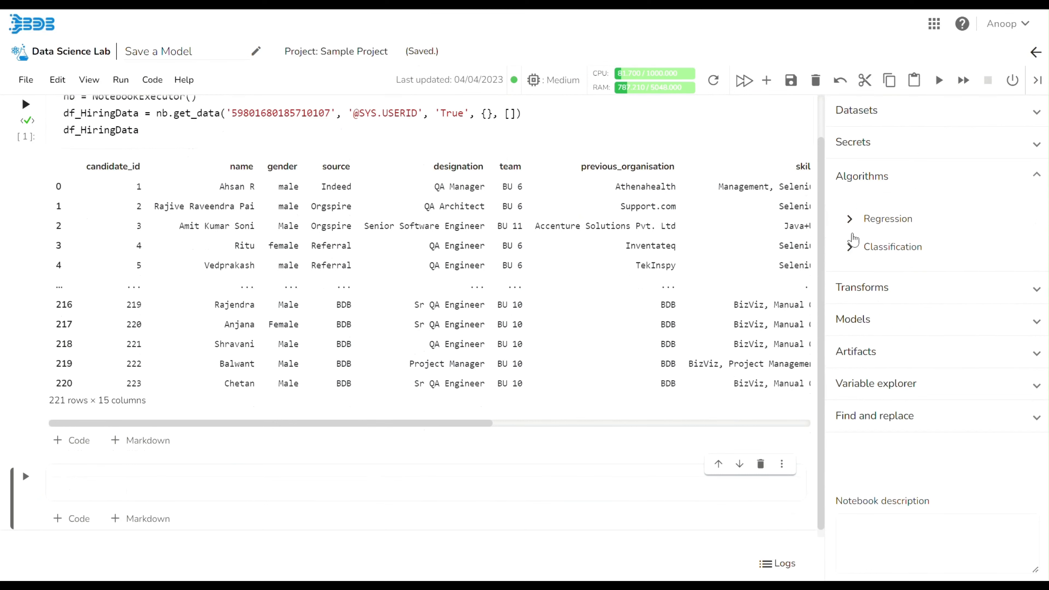
{"action": "left_click", "coordinate": [849, 246]}
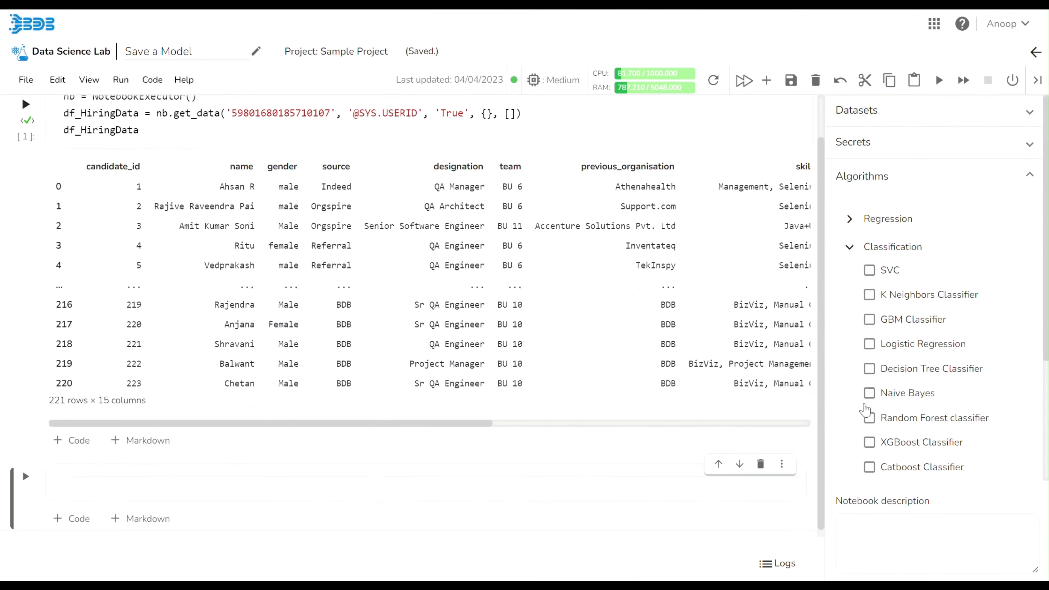
{"action": "left_click", "coordinate": [870, 396]}
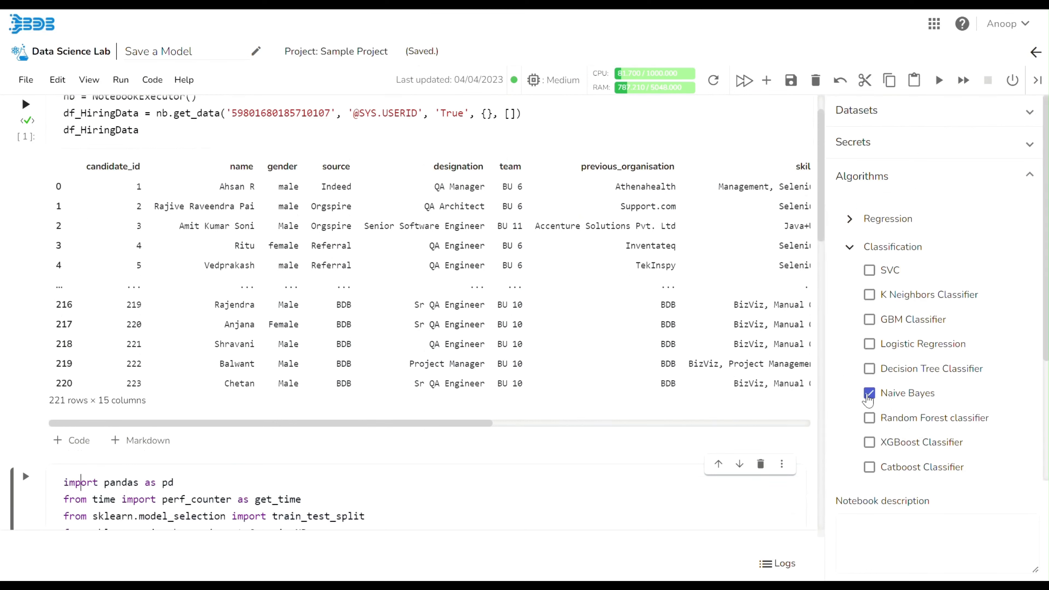
{"action": "scroll", "coordinate": [552, 447], "scroll_direction": "down", "scroll_amount": 4}
{"action": "scroll", "coordinate": [553, 448], "scroll_direction": "down", "scroll_amount": 8}
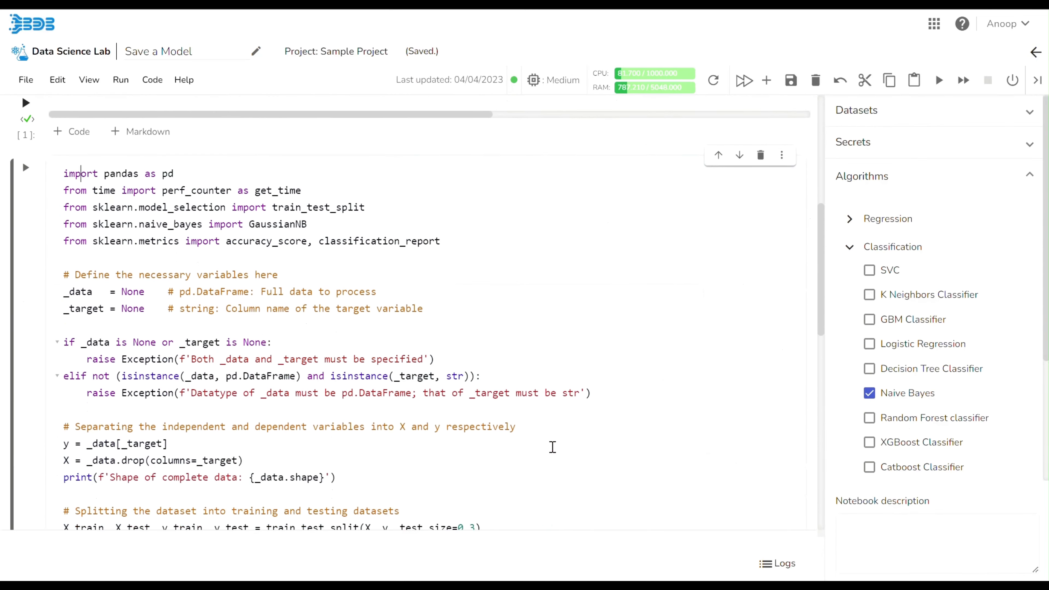
{"action": "scroll", "coordinate": [553, 447], "scroll_direction": "down", "scroll_amount": 10}
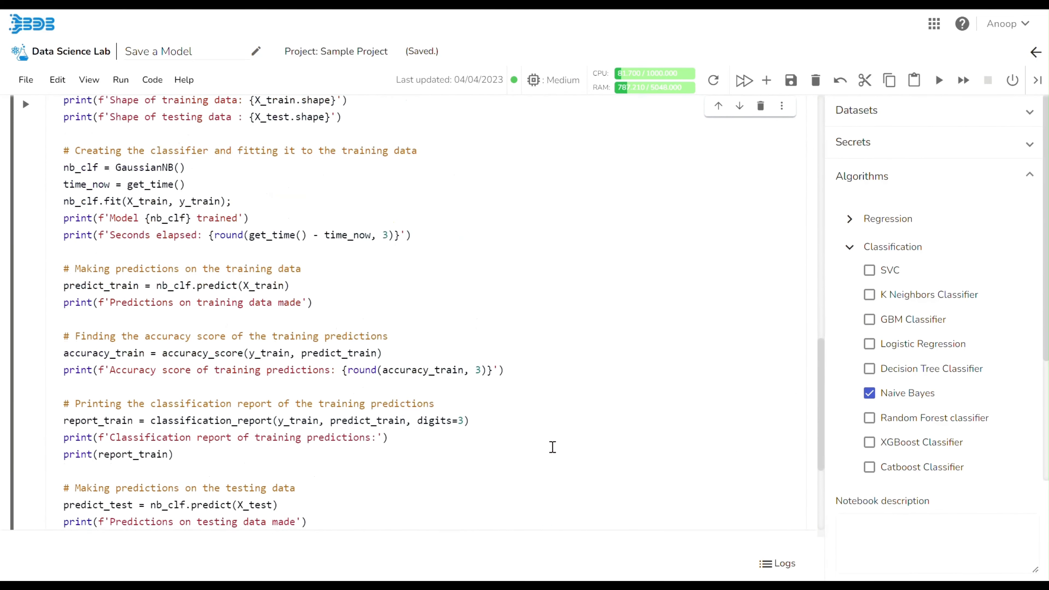
{"action": "scroll", "coordinate": [552, 447], "scroll_direction": "up", "scroll_amount": 15}
{"action": "scroll", "coordinate": [553, 447], "scroll_direction": "up", "scroll_amount": 9}
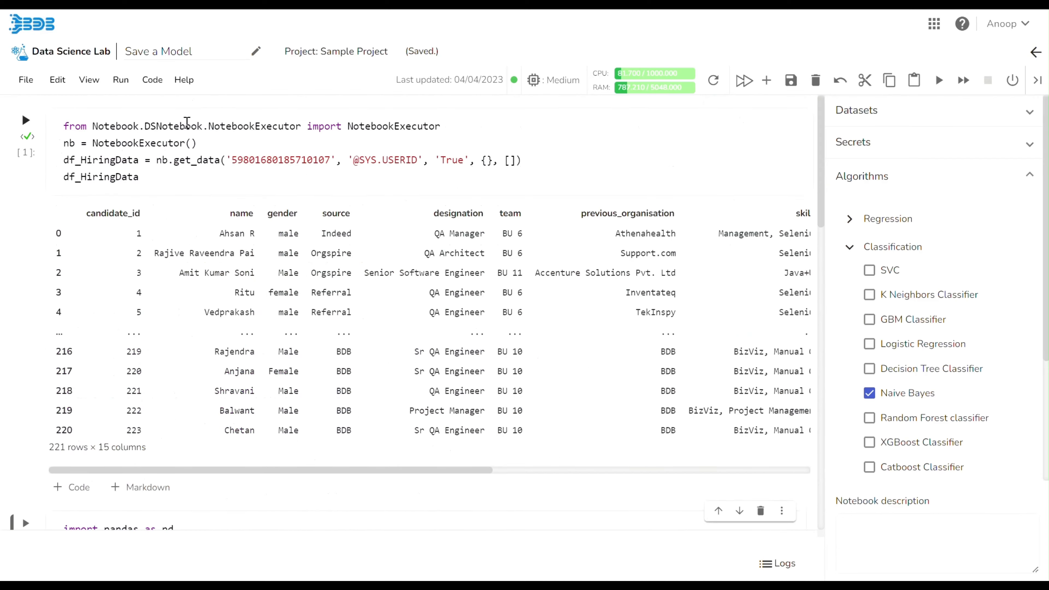
In the Naive Bayes code, set _data to df_HiringData and _target to 'gender'.
{"action": "double_click", "coordinate": [113, 176]}
{"action": "key", "text": "ctrl+c"}
{"action": "scroll", "coordinate": [113, 177], "scroll_direction": "down", "scroll_amount": 8}
{"action": "double_click", "coordinate": [131, 306]}
{"action": "key", "text": "ctrl+v"}
{"action": "double_click", "coordinate": [132, 323]}
{"action": "type", "text": "'gender'"}
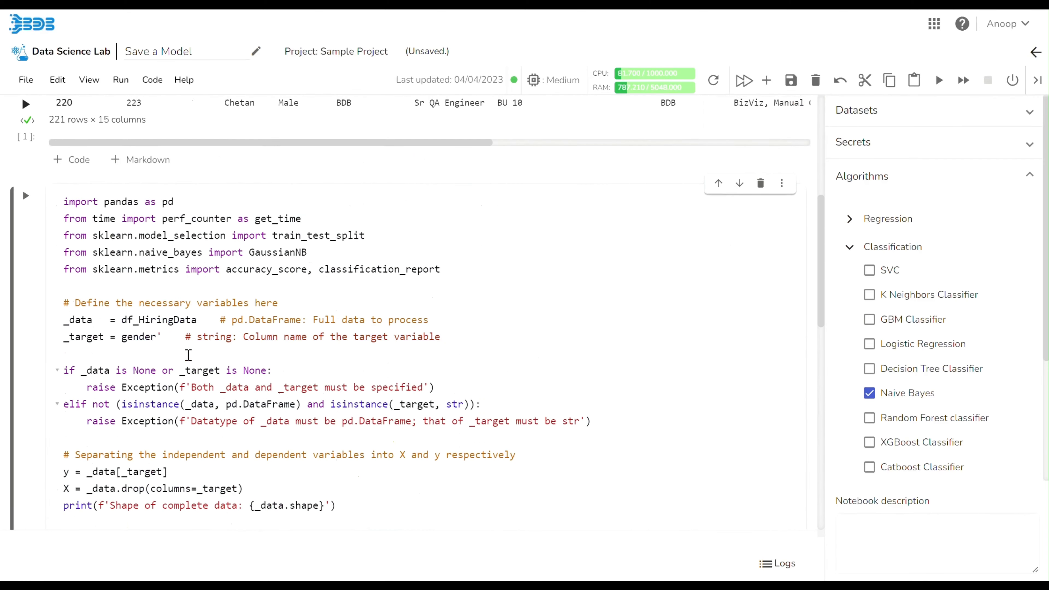
{"action": "scroll", "coordinate": [188, 354], "scroll_direction": "down", "scroll_amount": 6}
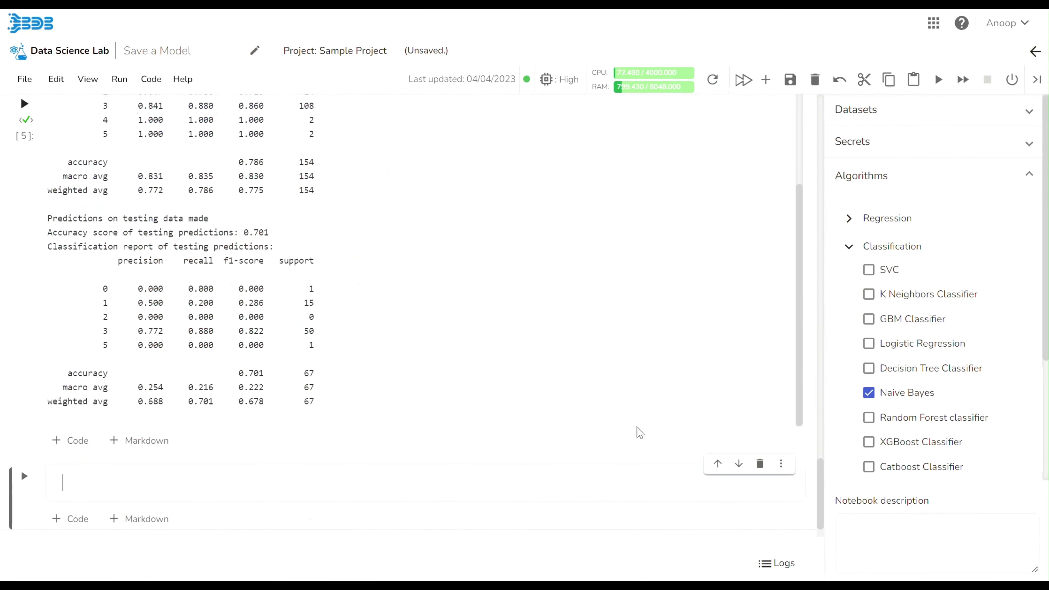
Insert the save-model code into the empty cell, setting model to nb_clf and modelName to 'Sample_Model_NB'.
{"action": "left_click", "coordinate": [781, 463]}
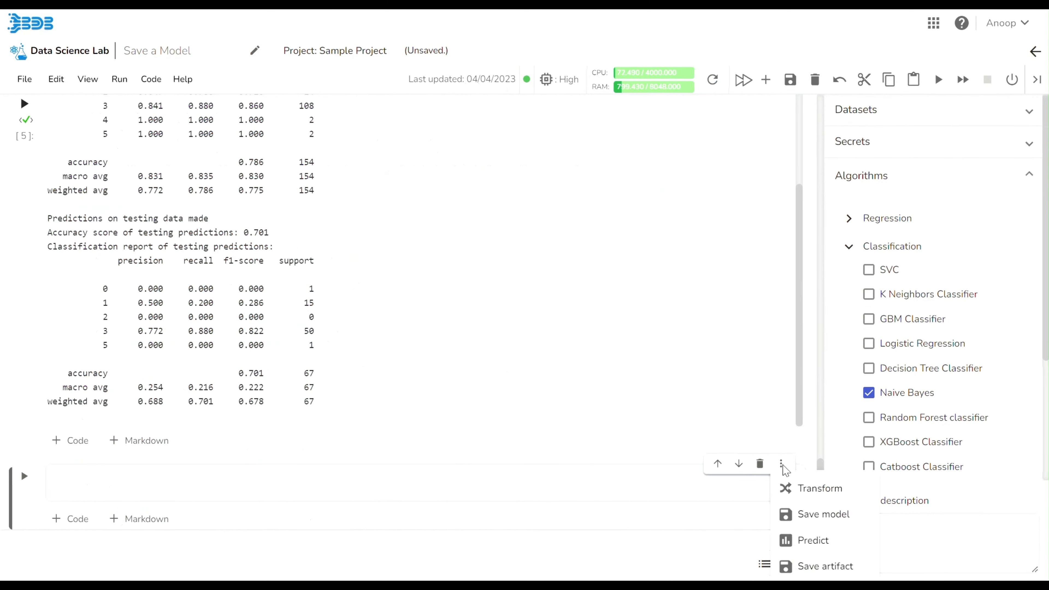
{"action": "left_click", "coordinate": [815, 512]}
{"action": "scroll", "coordinate": [281, 375], "scroll_direction": "up", "scroll_amount": 15}
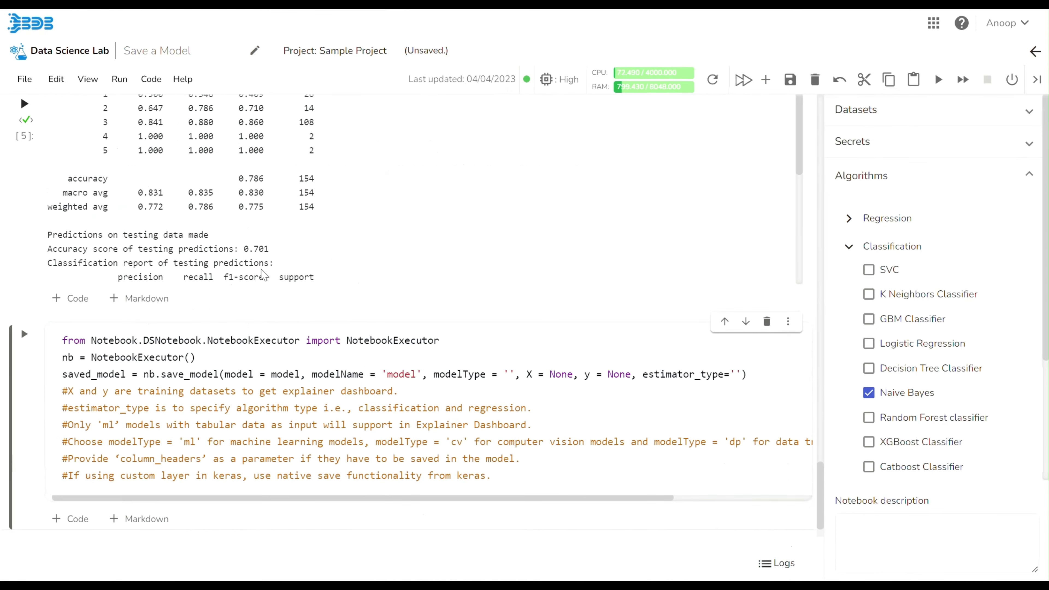
{"action": "left_click", "coordinate": [154, 178]}
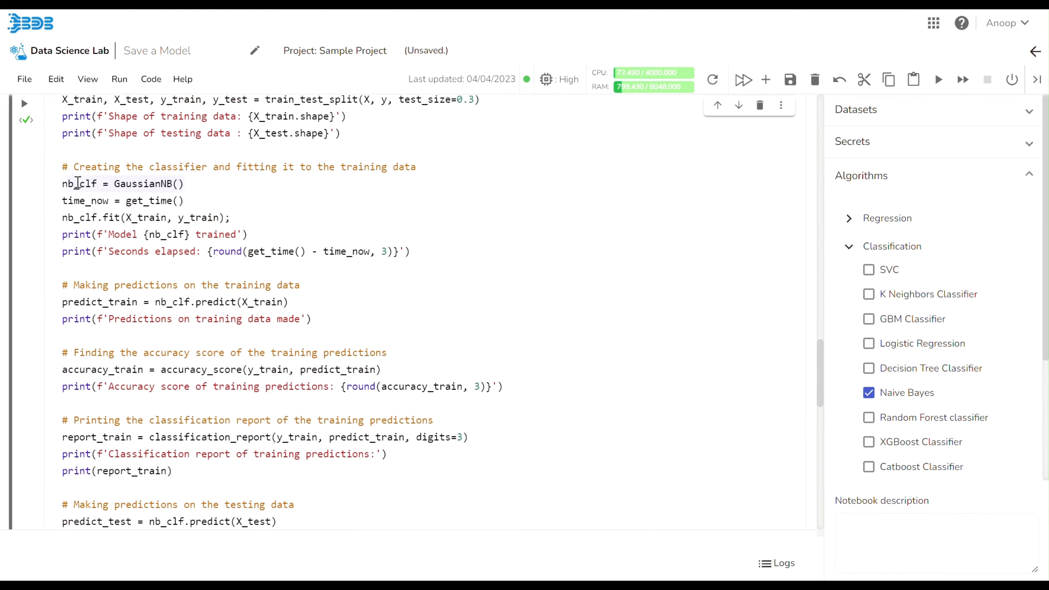
{"action": "scroll", "coordinate": [304, 403], "scroll_direction": "down", "scroll_amount": 15}
{"action": "double_click", "coordinate": [288, 374]}
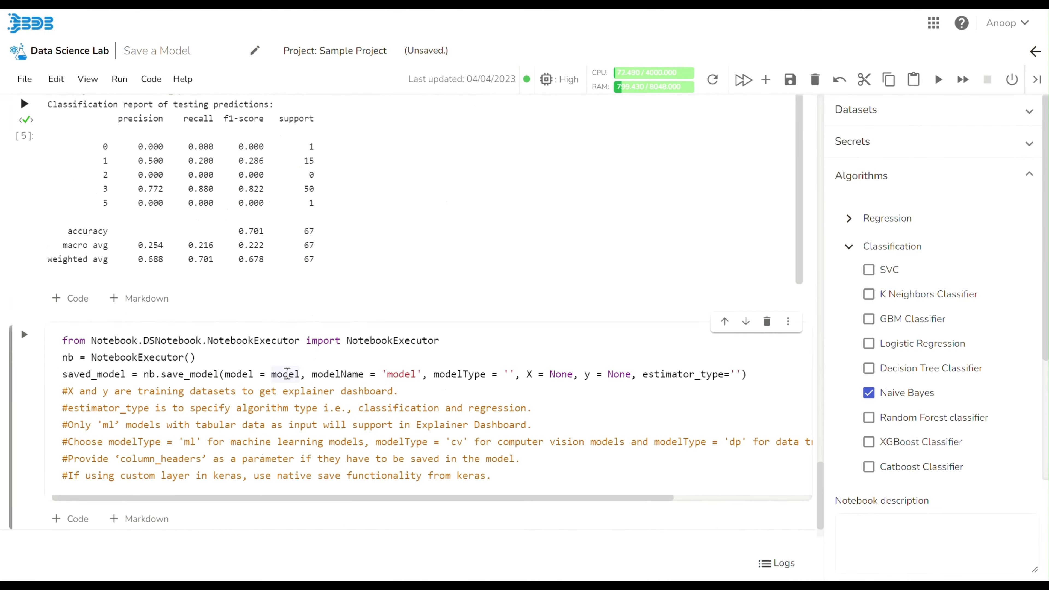
{"action": "type", "text": "nb_clf, modelName = '"}
{"action": "type", "text": "Sample_Model_"}
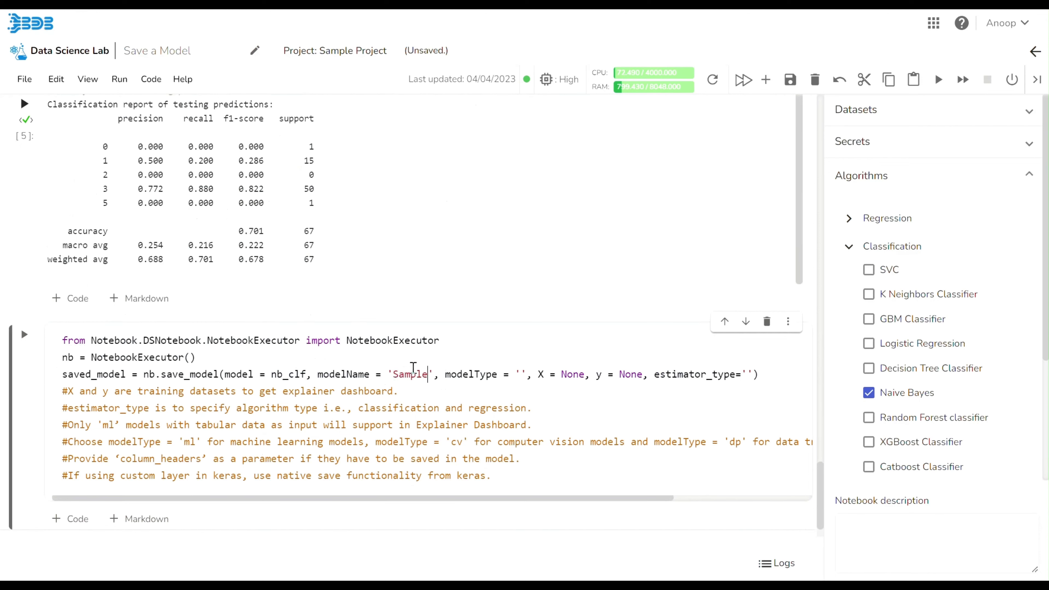
{"action": "type", "text": "NB"}
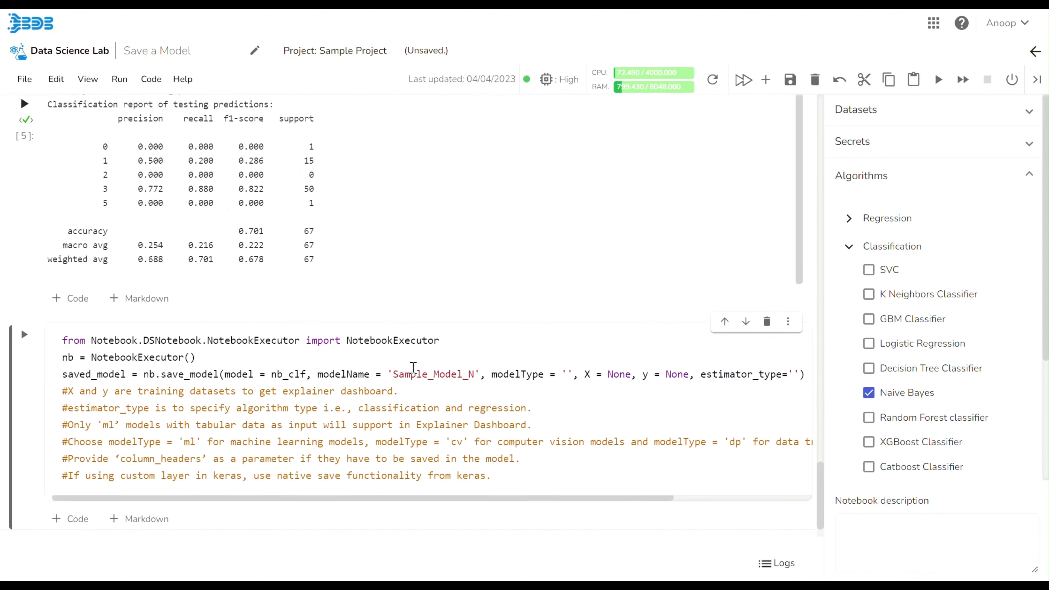
Set modelType to 'ml' in the save_model call and run the cell.
{"action": "left_click", "coordinate": [574, 374]}
{"action": "type", "text": "ml"}
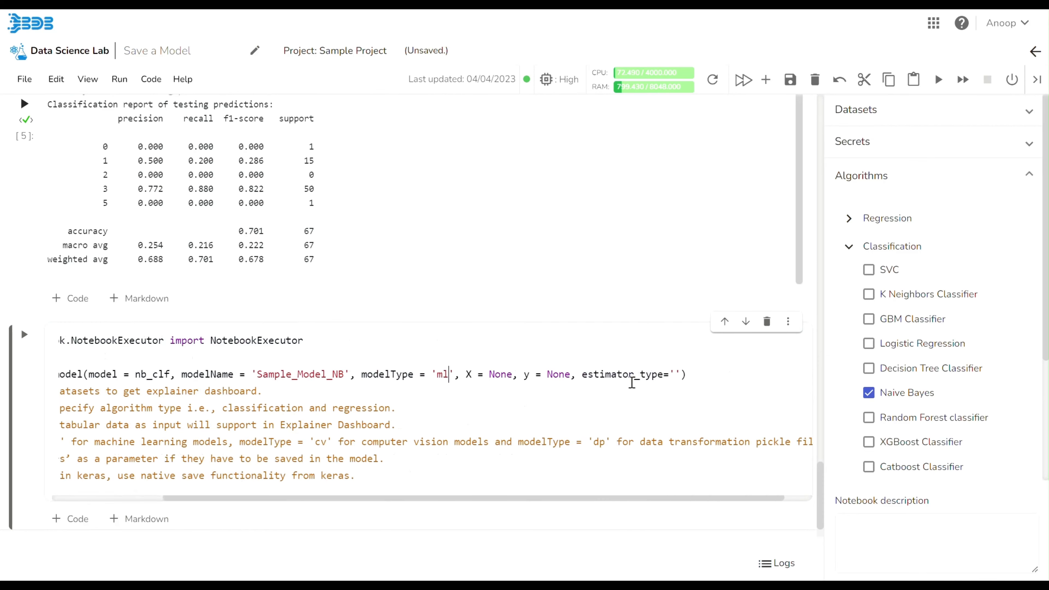
{"action": "key", "text": "shift+Return"}
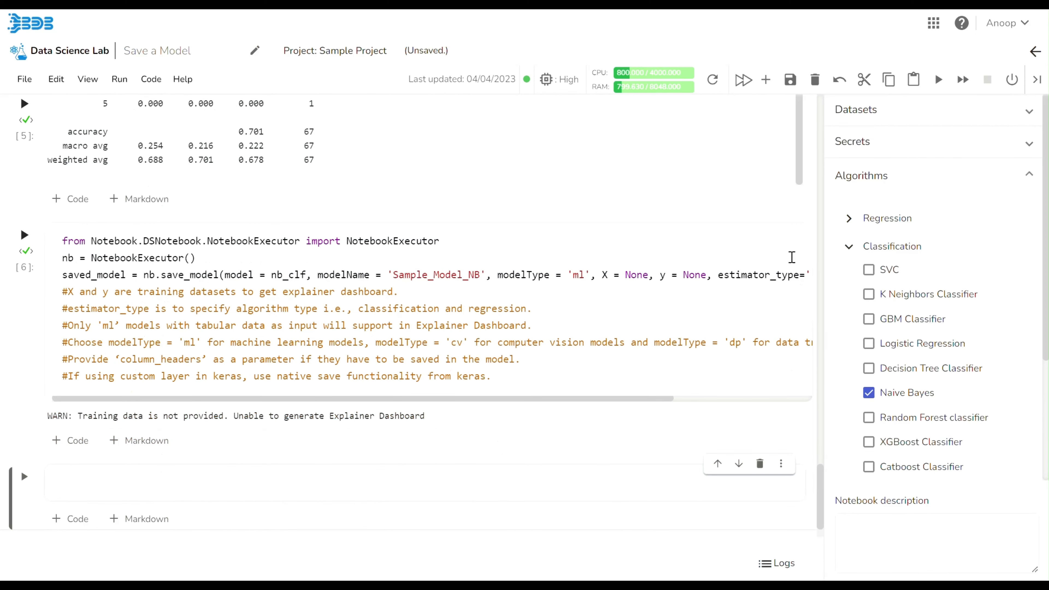
Show the notebook's saved models and filter them to Unregistered.
{"action": "left_click", "coordinate": [882, 178]}
{"action": "left_click", "coordinate": [892, 247]}
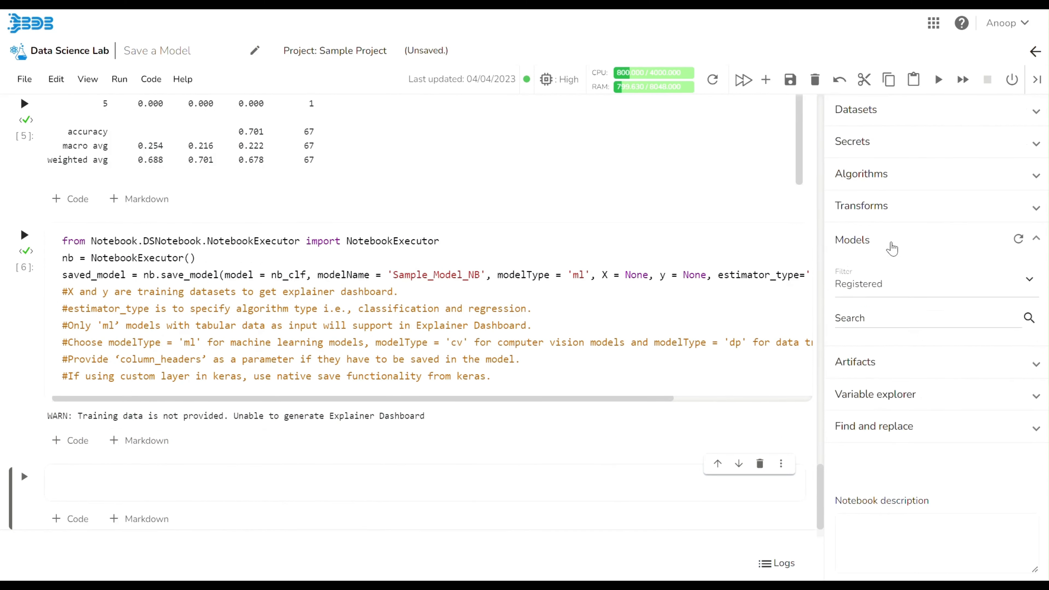
{"action": "left_click", "coordinate": [897, 285]}
{"action": "left_click", "coordinate": [896, 381]}
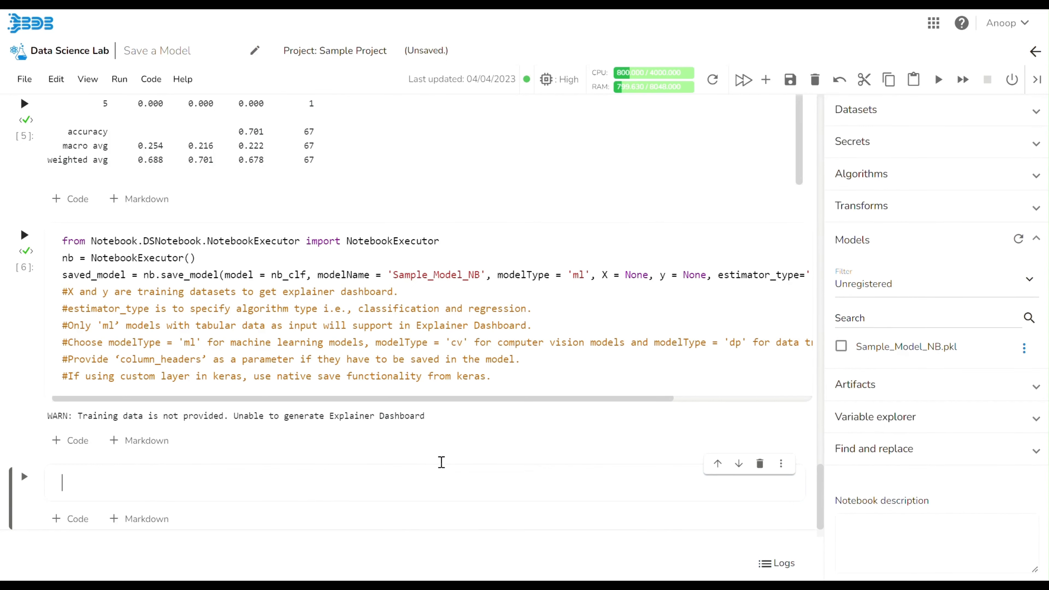
Load Sample_Model_NB.pkl into the empty code cell and run that cell.
{"action": "left_click", "coordinate": [841, 347]}
{"action": "scroll", "coordinate": [454, 500], "scroll_direction": "down", "scroll_amount": 1}
{"action": "left_click", "coordinate": [433, 484]}
{"action": "key", "text": "shift+Return"}
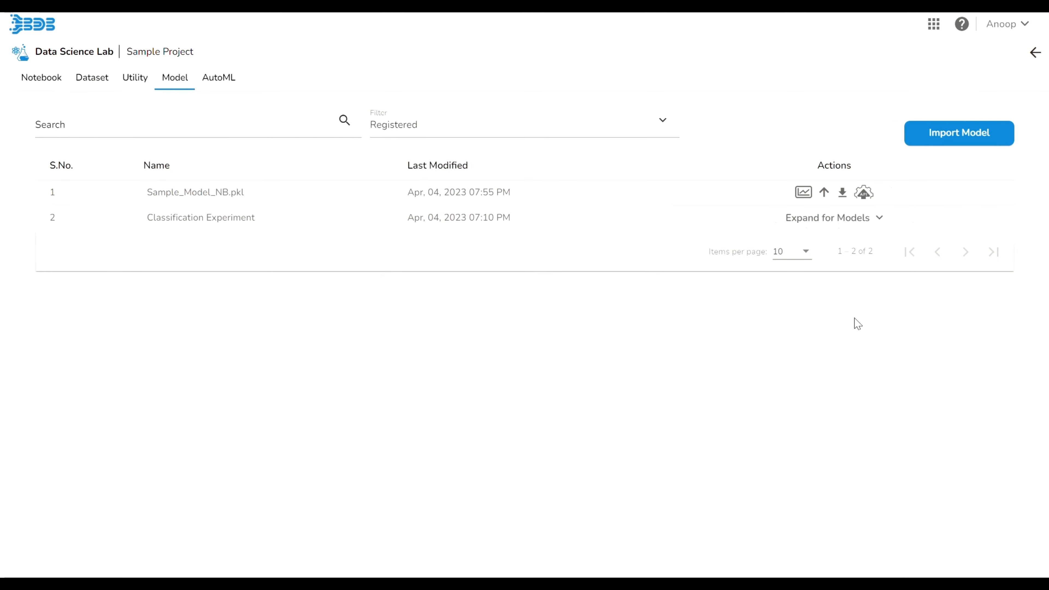
Set the max instance to 2 for Sample_Model_NB.pkl, then save and register the model.
{"action": "left_click", "coordinate": [864, 192]}
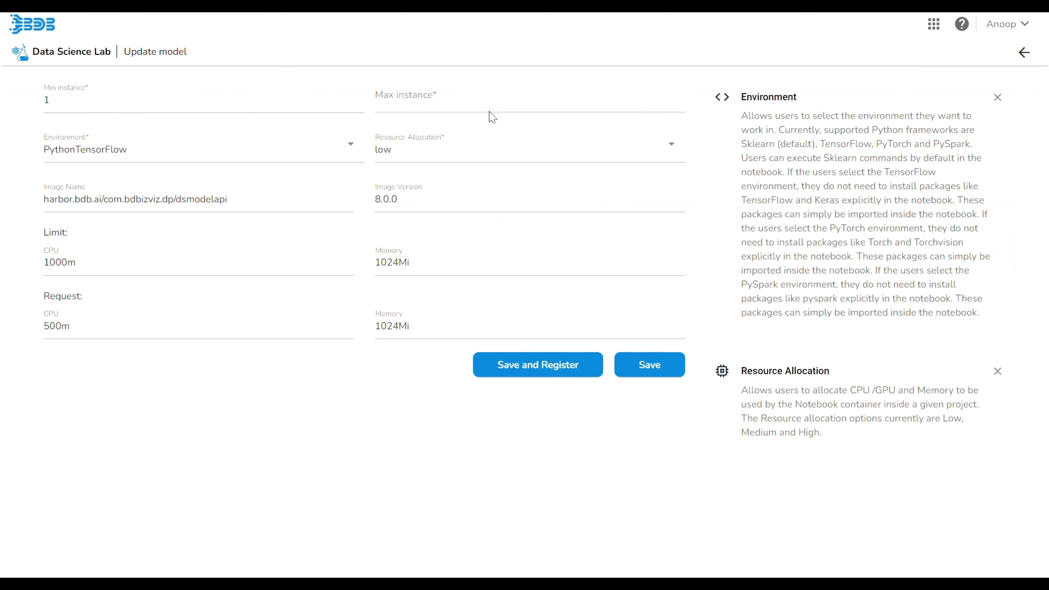
{"action": "left_click", "coordinate": [438, 100]}
{"action": "type", "text": "2"}
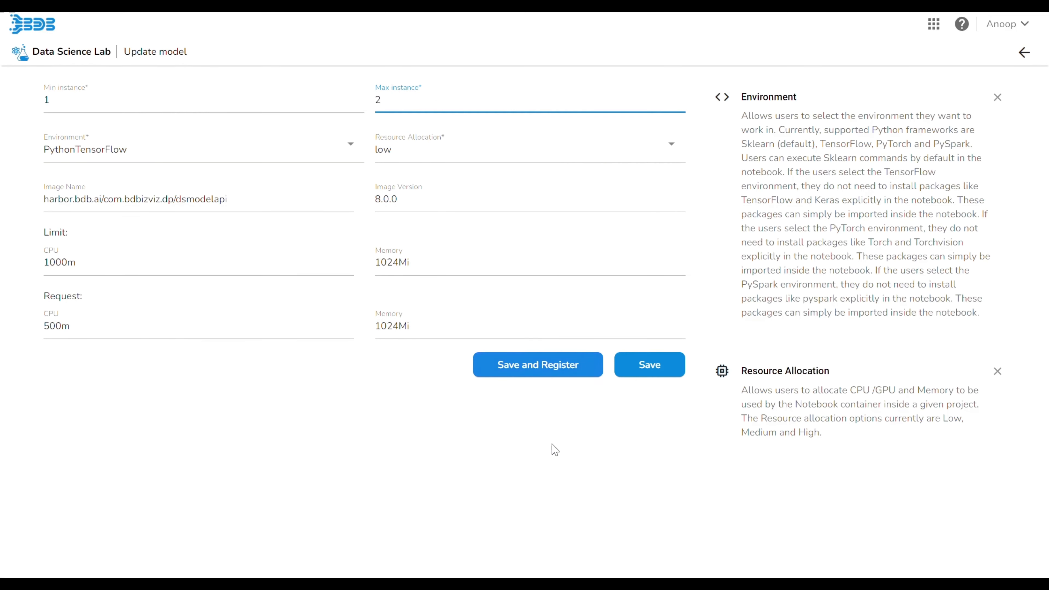
{"action": "left_click", "coordinate": [547, 368]}
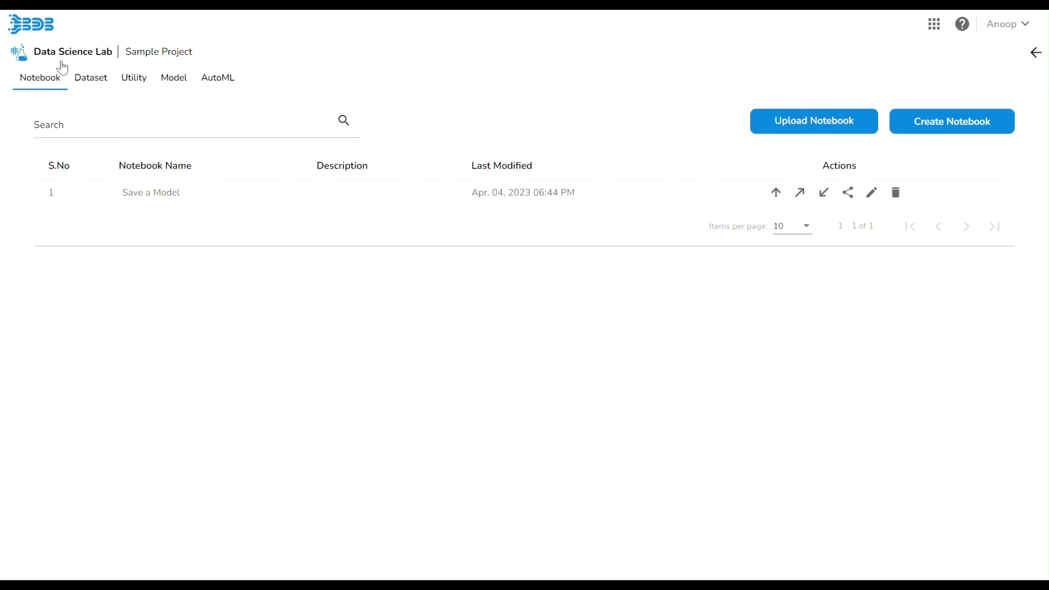
Start an experiment on the HiringData dataset named "Classification Experiment" with the description "Experiment Created with Hiring Data".
{"action": "left_click", "coordinate": [91, 82]}
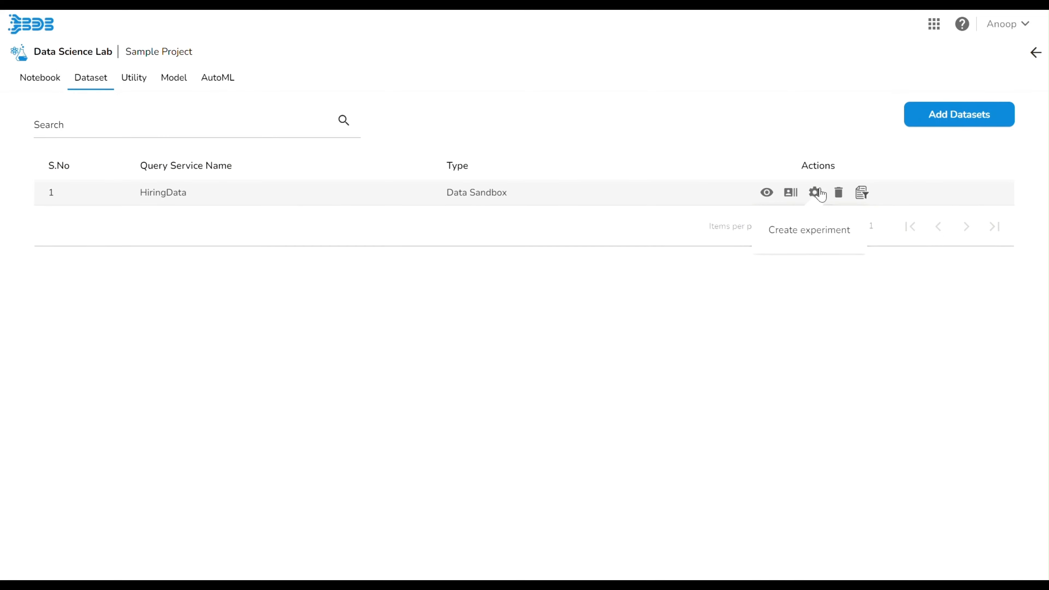
{"action": "left_click", "coordinate": [819, 193]}
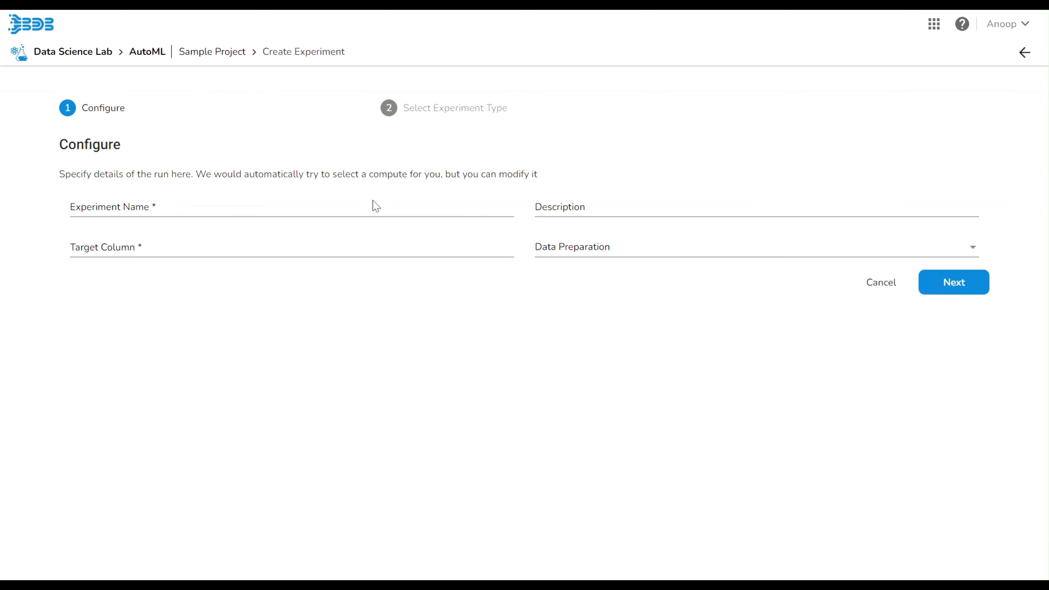
{"action": "left_click", "coordinate": [373, 206]}
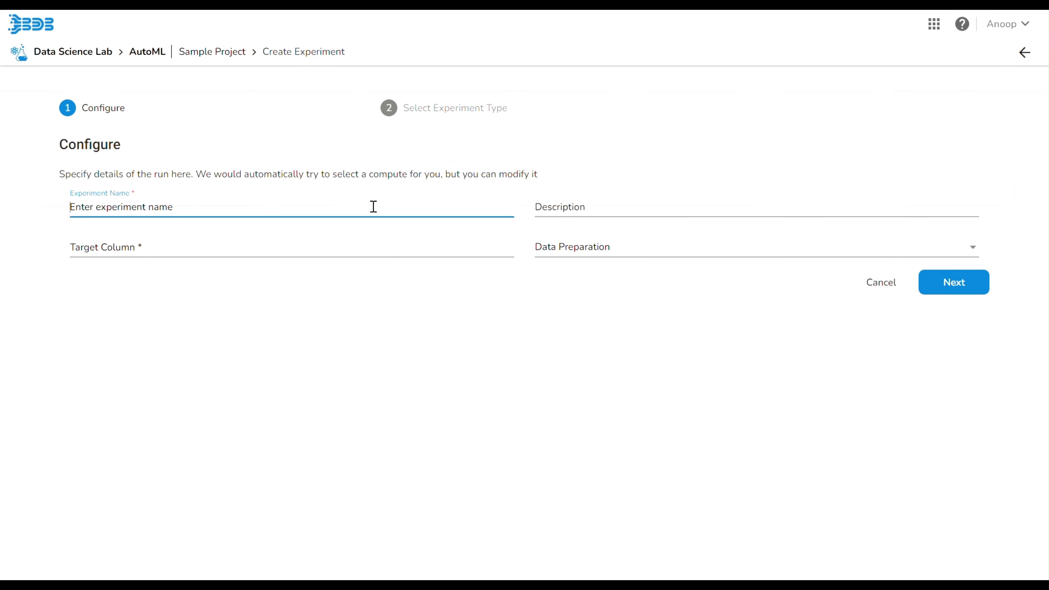
{"action": "type", "text": "Classification Experiment"}
{"action": "left_click", "coordinate": [589, 207]}
{"action": "type", "text": "Experiment Created with Hiring Data"}
Set Gender as the target column, pick a data preparation, and create the experiment with the Classification type.
{"action": "left_click", "coordinate": [370, 247]}
{"action": "left_click", "coordinate": [136, 307]}
{"action": "left_click", "coordinate": [579, 251]}
{"action": "left_click", "coordinate": [529, 318]}
{"action": "left_click", "coordinate": [937, 285]}
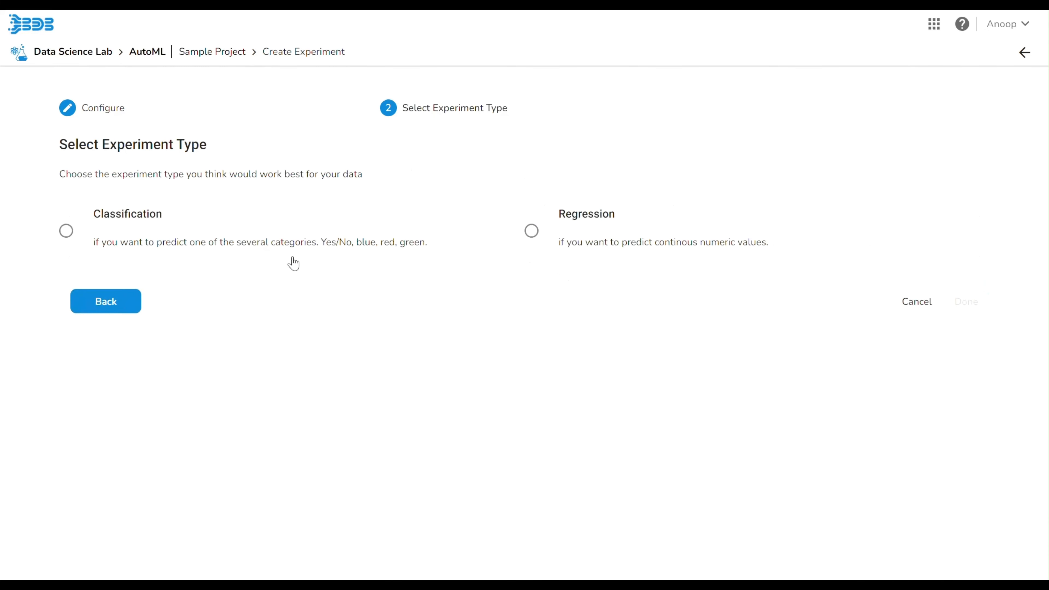
{"action": "left_click", "coordinate": [88, 235]}
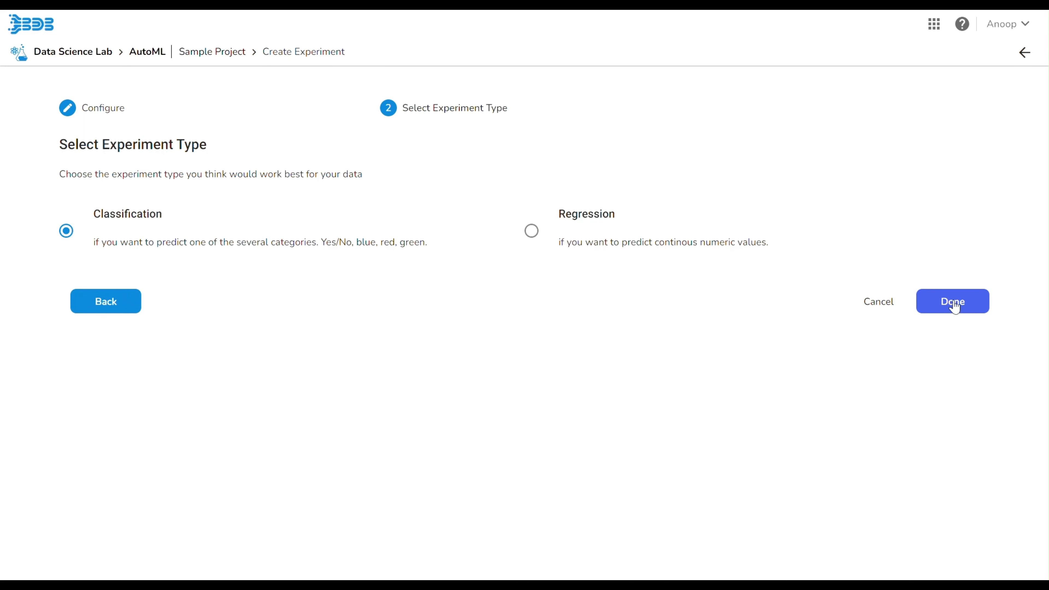
{"action": "left_click", "coordinate": [944, 305]}
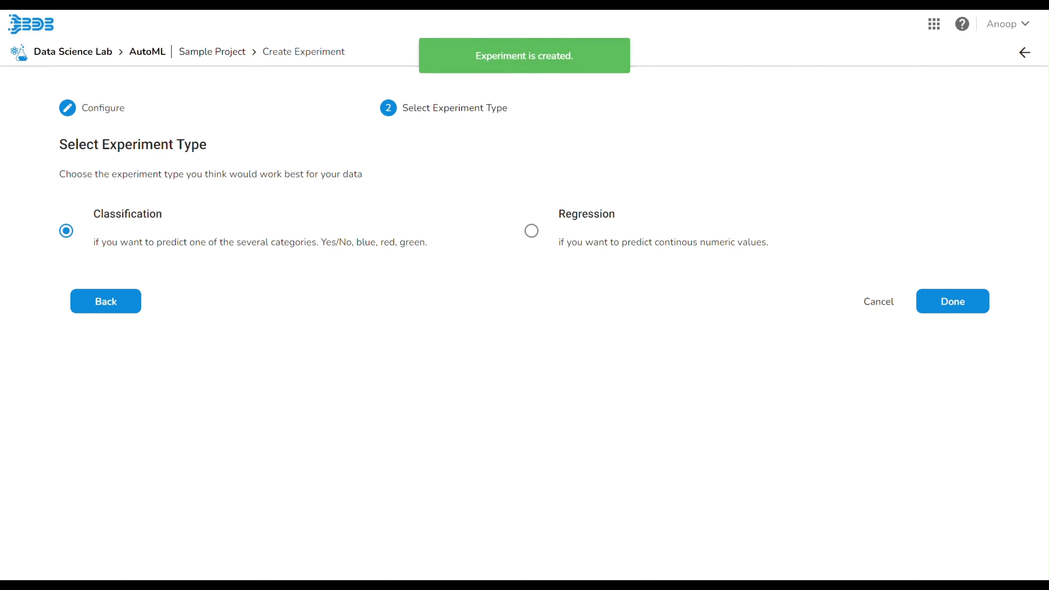
Check the status of Classification Experiment in the AutoML list and open its report once it completes.
{"action": "left_click_drag", "start_coordinate": [836, 194], "coordinate": [876, 194]}
{"action": "left_click", "coordinate": [805, 143]}
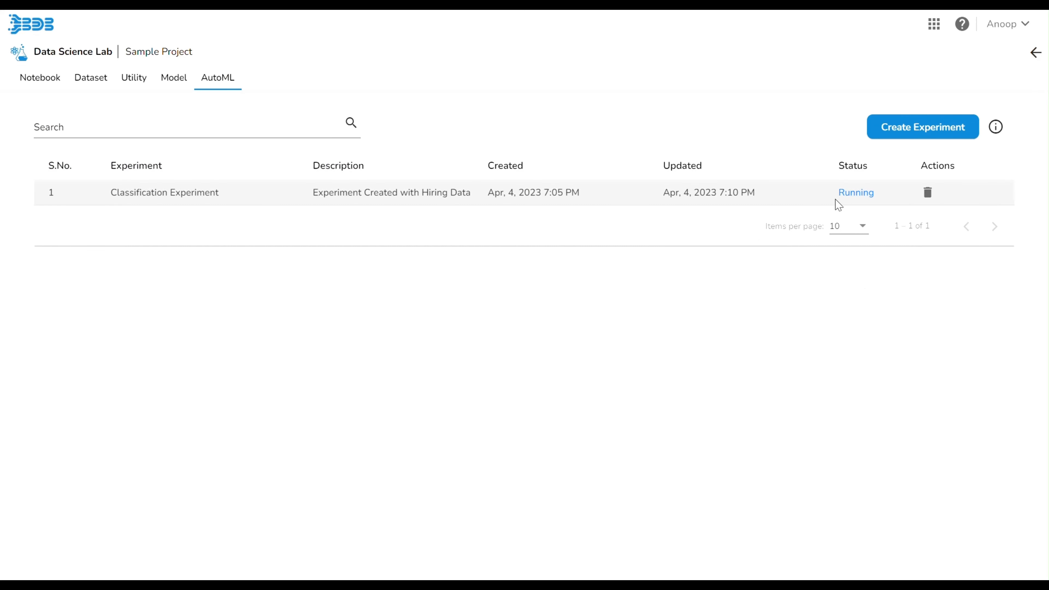
{"action": "left_click_drag", "start_coordinate": [865, 199], "coordinate": [876, 204]}
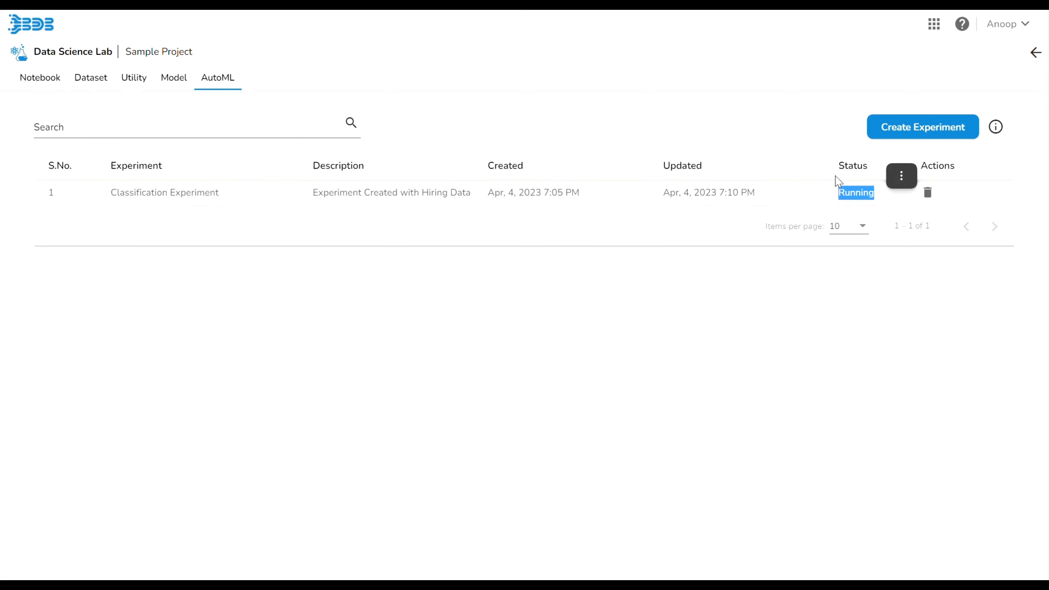
{"action": "left_click", "coordinate": [782, 123]}
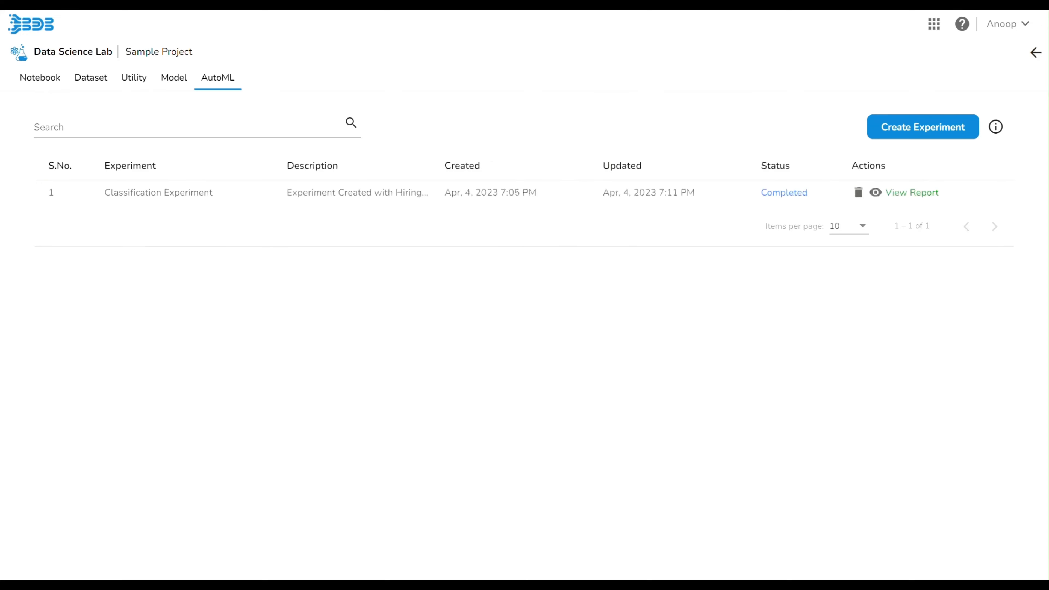
{"action": "left_click", "coordinate": [904, 198]}
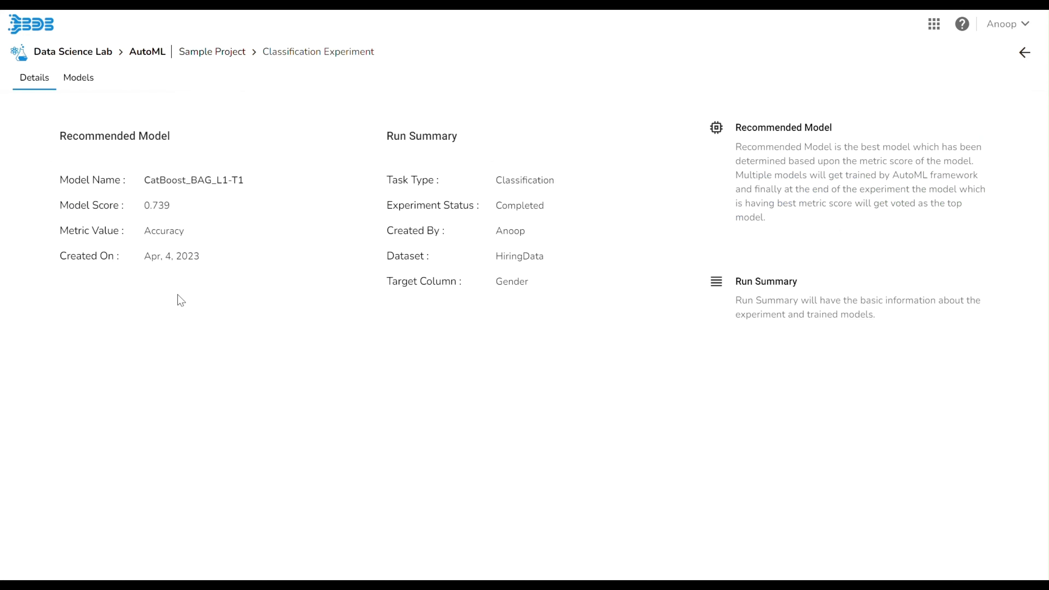
Review the recommended model and run summary of Classification Experiment, and view its list of trained models.
{"action": "double_click", "coordinate": [118, 134]}
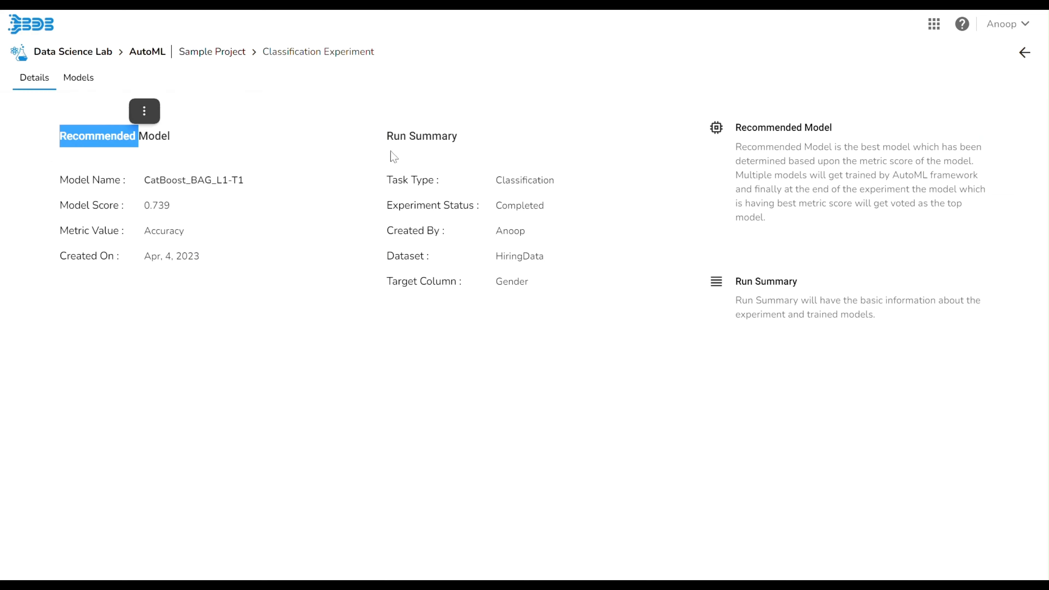
{"action": "double_click", "coordinate": [424, 141]}
{"action": "left_click", "coordinate": [85, 83]}
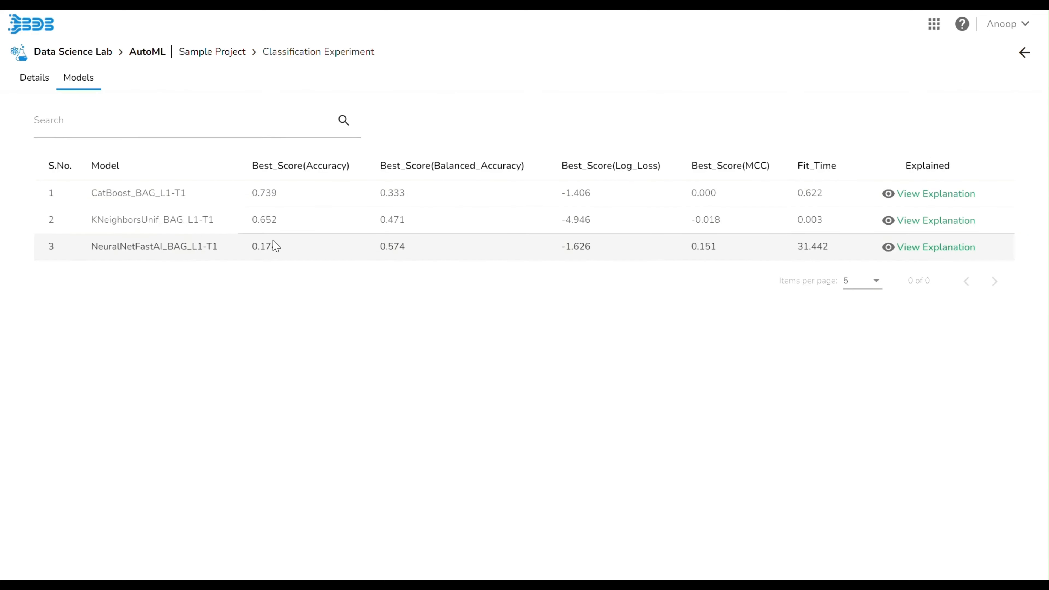
Open the explanation of CatBoost_BAG_L1-T1 and examine its model summary and the data profile in the Dataset Explainer.
{"action": "left_click", "coordinate": [925, 200]}
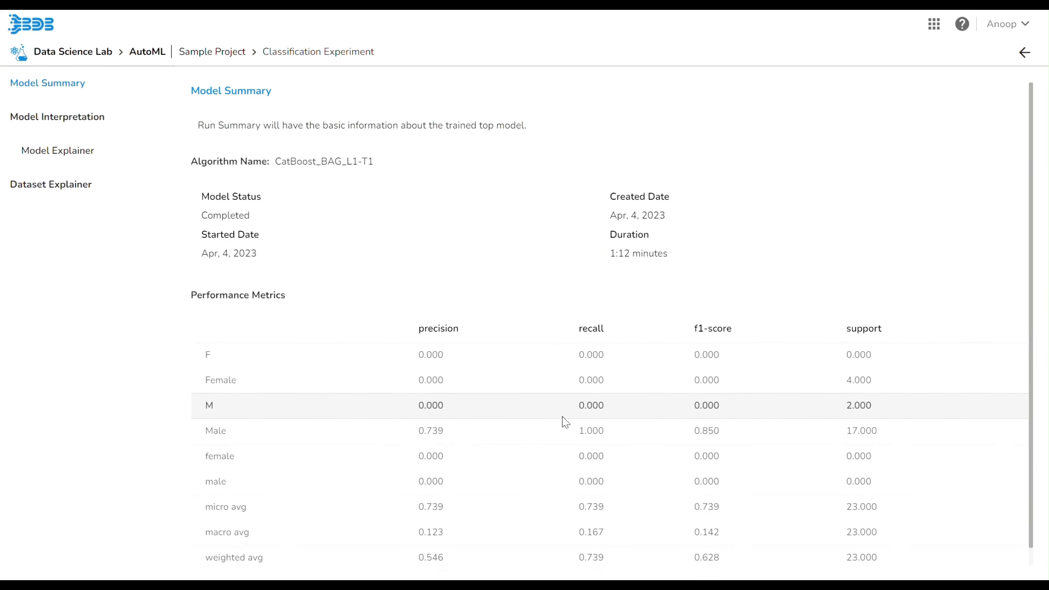
{"action": "left_click", "coordinate": [57, 187]}
{"action": "scroll", "coordinate": [461, 196], "scroll_direction": "down", "scroll_amount": 10}
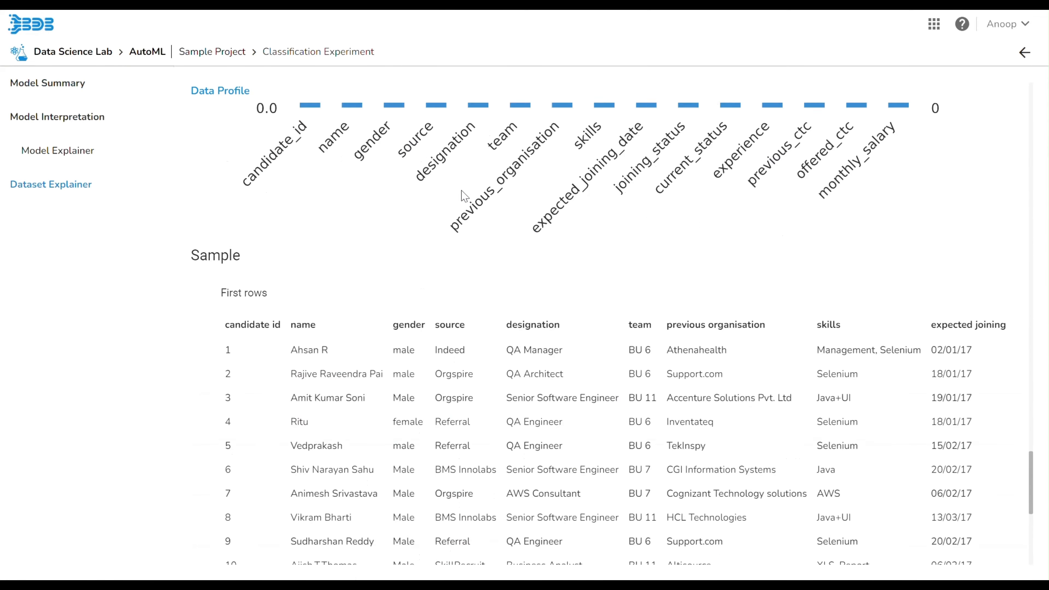
Filter the project's models to Unregistered and register CatBoost_BAG_L1-T1 from Classification Experiment.
{"action": "left_click", "coordinate": [1023, 53]}
{"action": "left_click", "coordinate": [174, 78]}
{"action": "left_click", "coordinate": [462, 126]}
{"action": "left_click", "coordinate": [428, 225]}
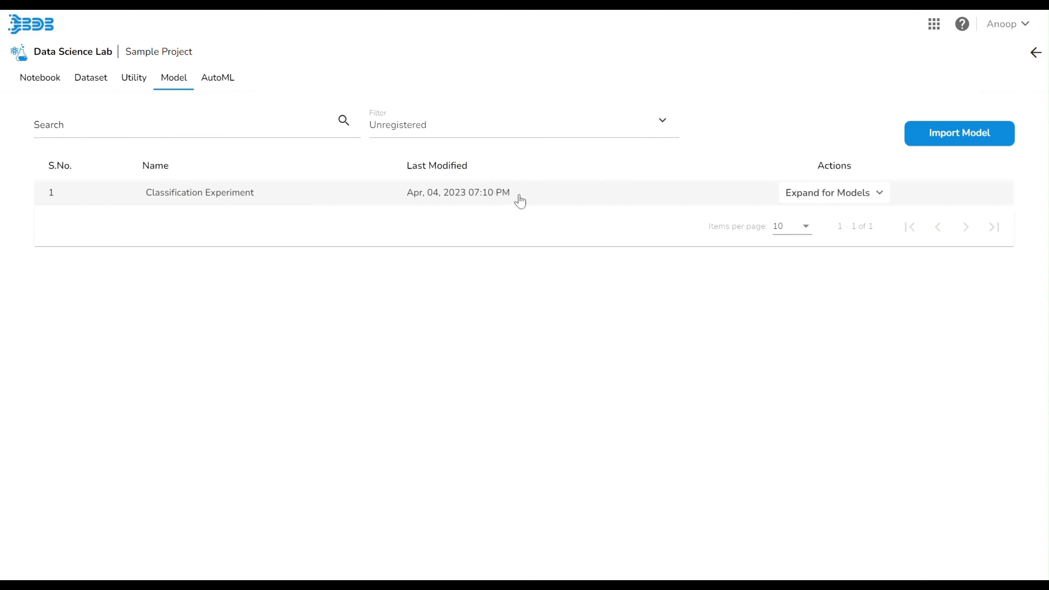
{"action": "left_click", "coordinate": [545, 203]}
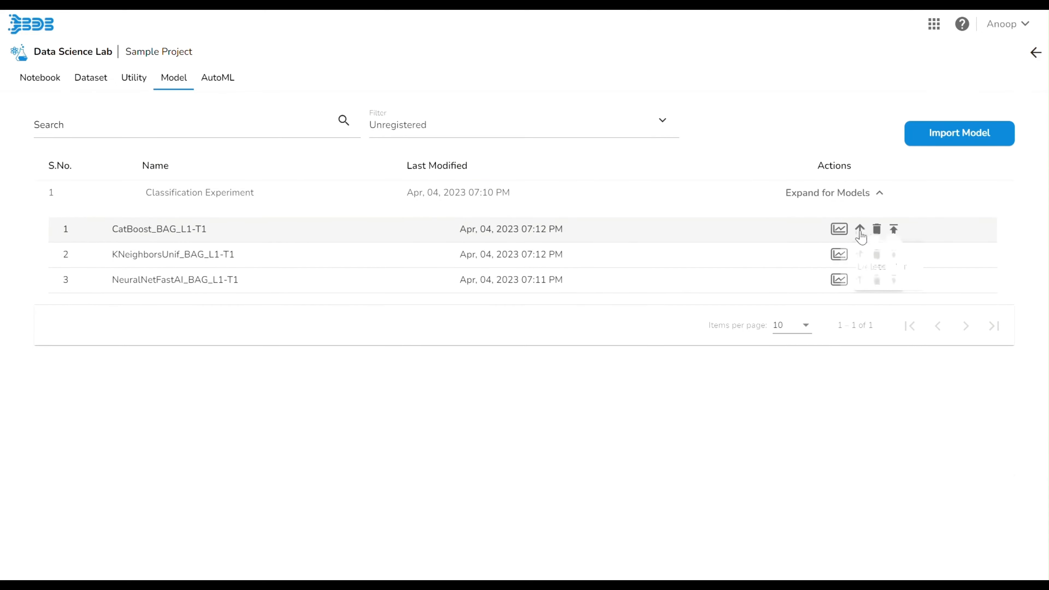
{"action": "left_click", "coordinate": [894, 235]}
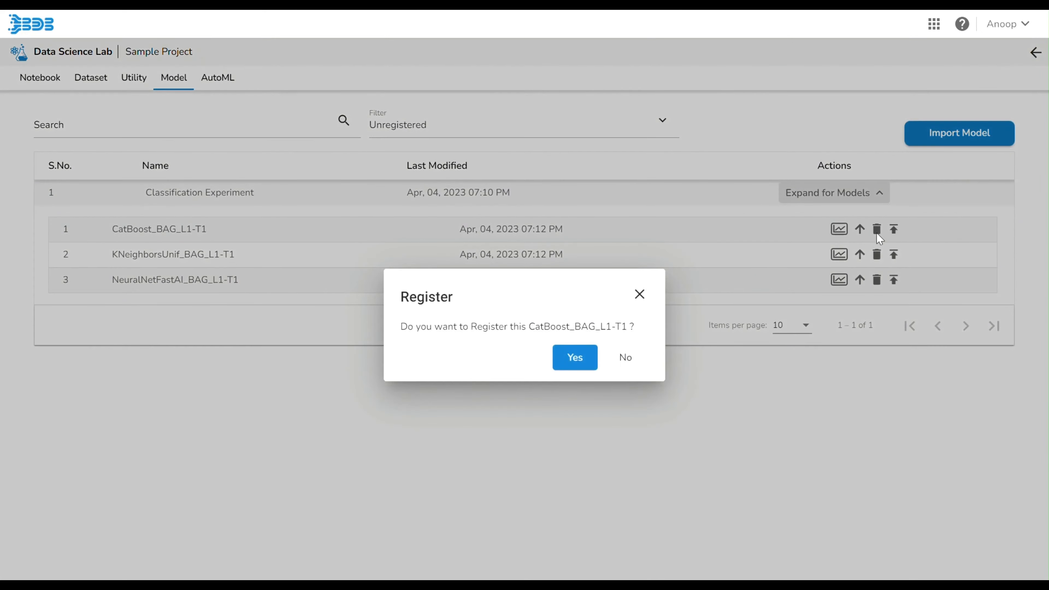
{"action": "left_click", "coordinate": [576, 363]}
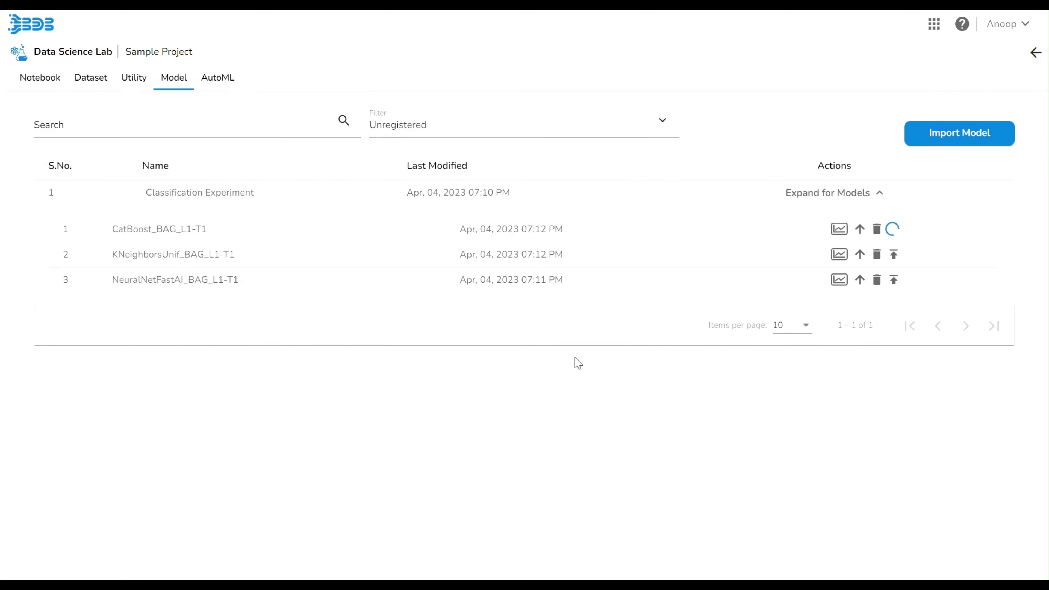